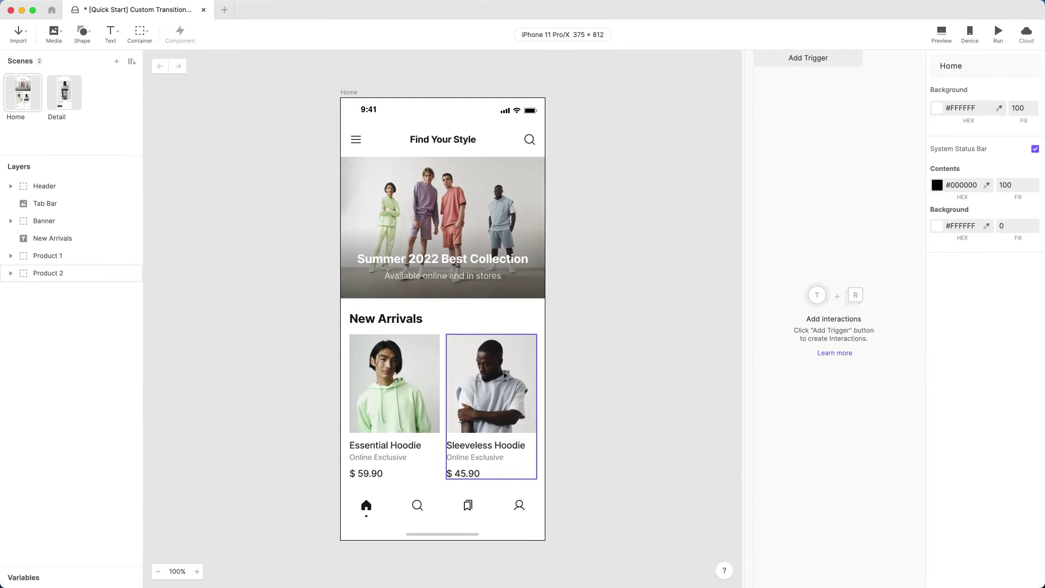
# - Give the Sleeveless Hoodie card a Tap trigger with a Jump response to the Detail scene
pyautogui.click(505, 375)
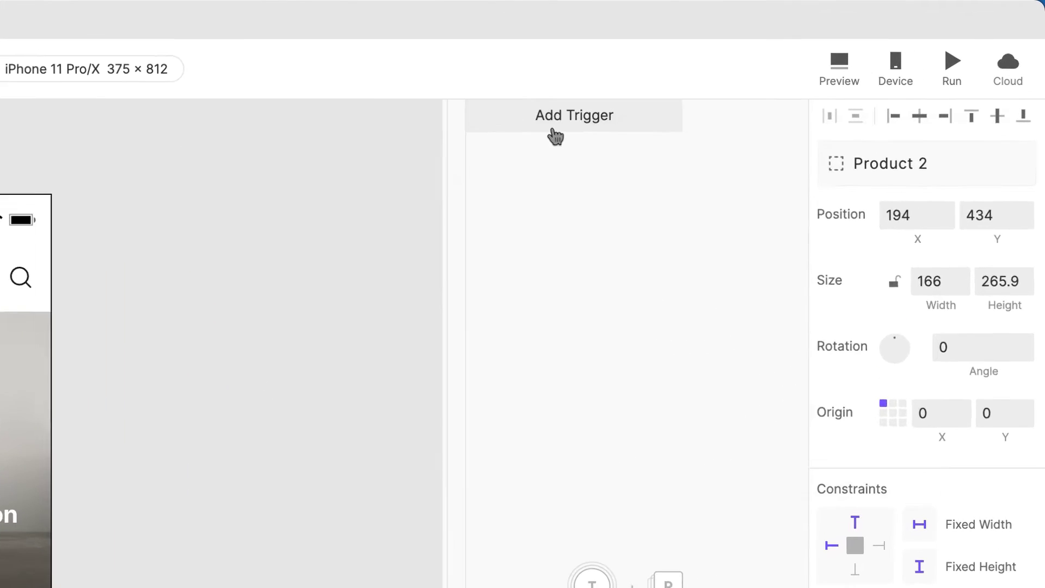
pyautogui.click(799, 61)
pyautogui.click(544, 196)
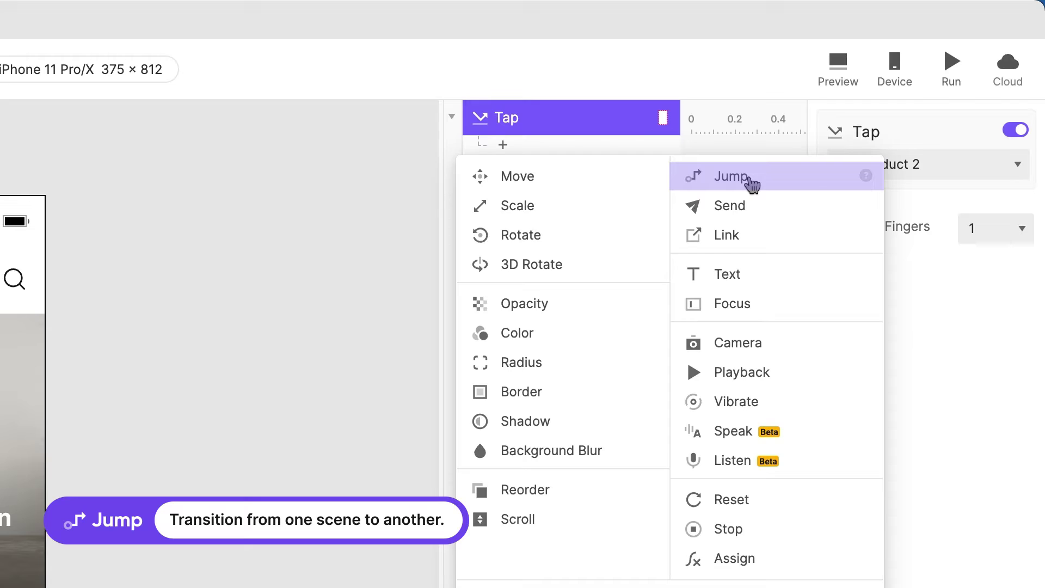
pyautogui.click(751, 181)
pyautogui.click(853, 171)
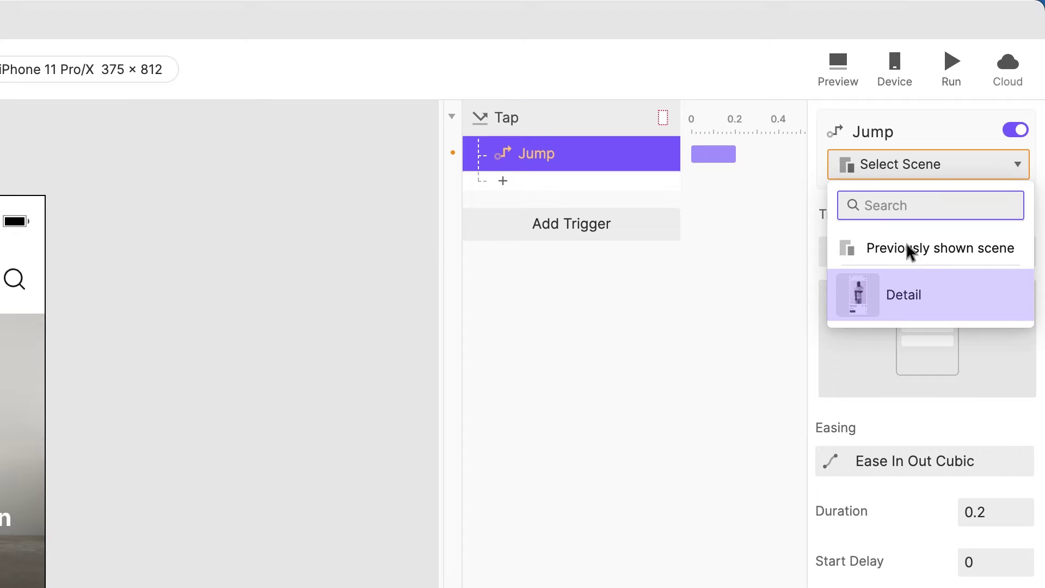
pyautogui.click(917, 303)
# - Set the Jump transition to Slide In with Right to Left direction
pyautogui.click(929, 257)
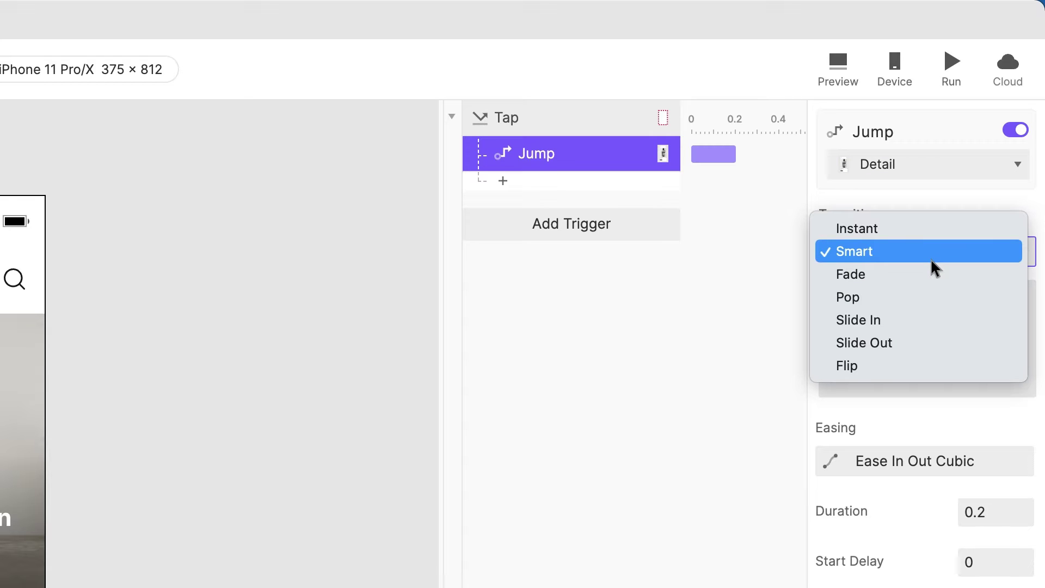
pyautogui.press('Down')
pyautogui.press('Down')
pyautogui.press('Down')
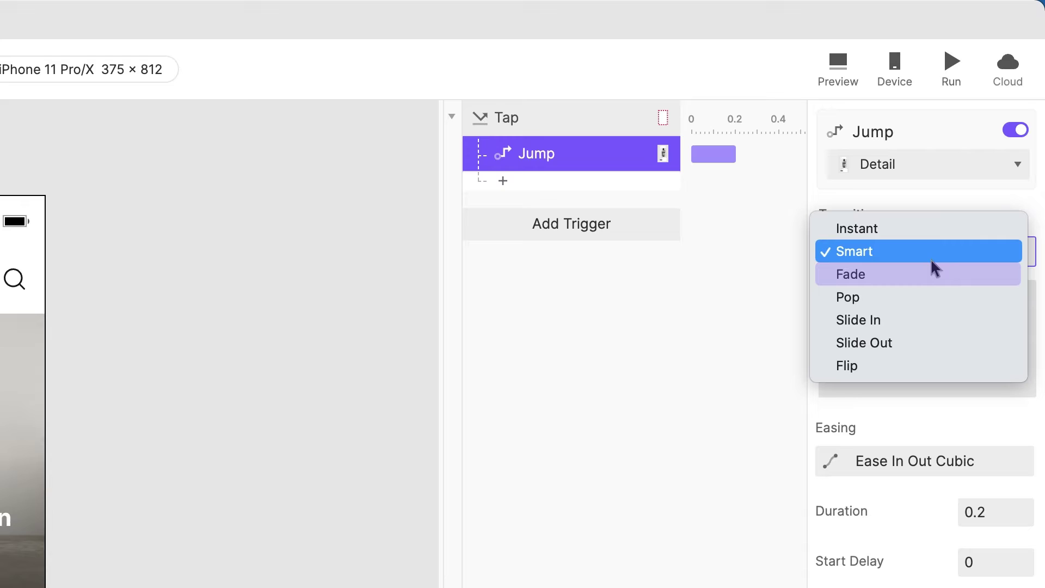
pyautogui.press('Up')
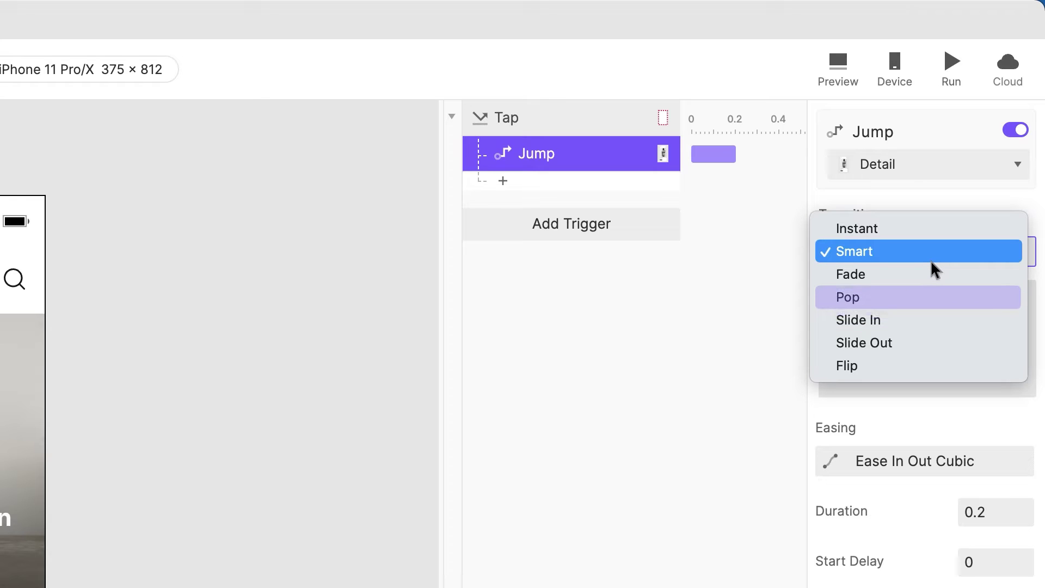
pyautogui.click(925, 318)
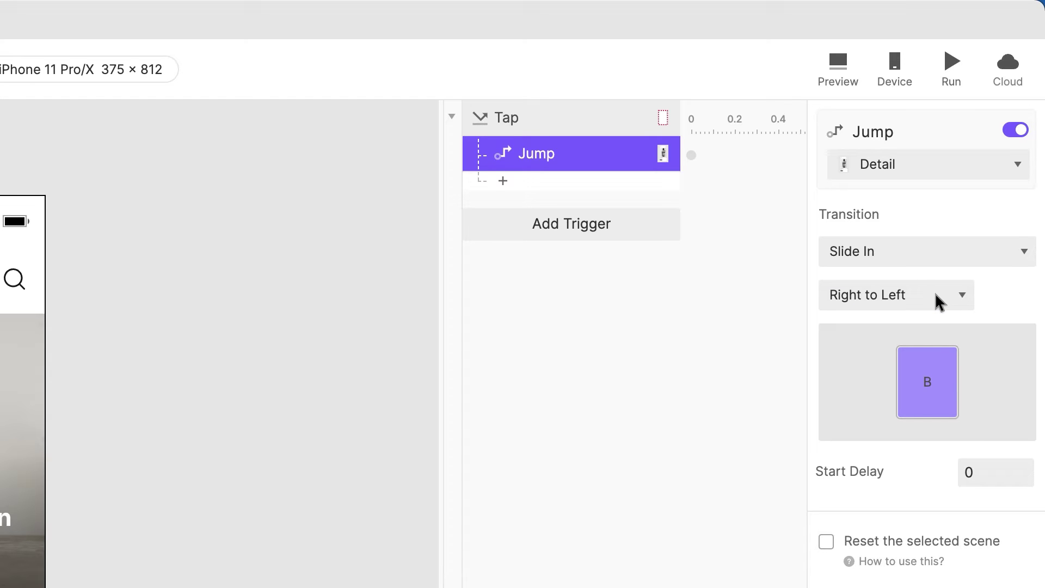
pyautogui.click(936, 295)
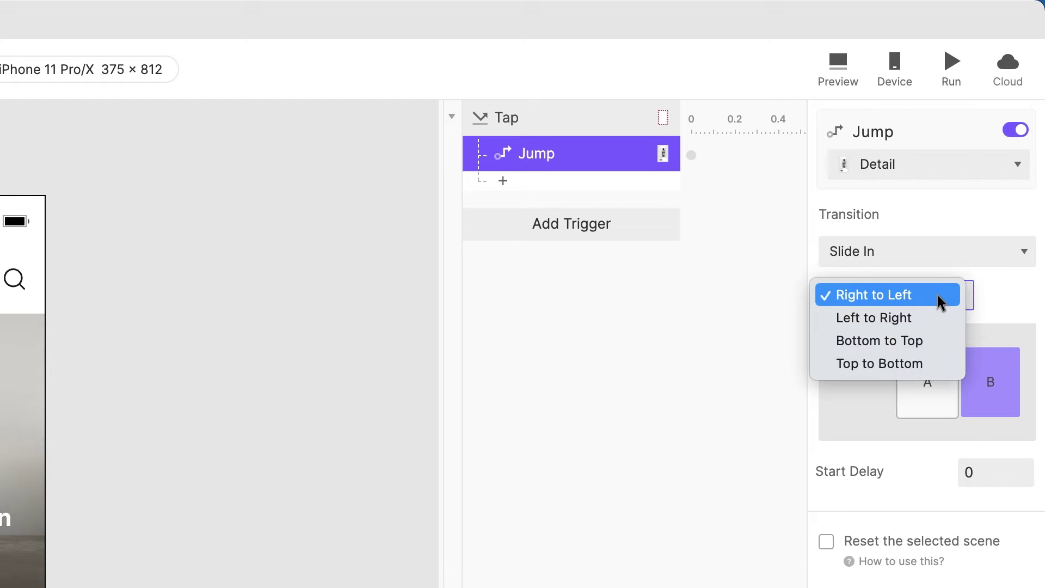
pyautogui.click(950, 304)
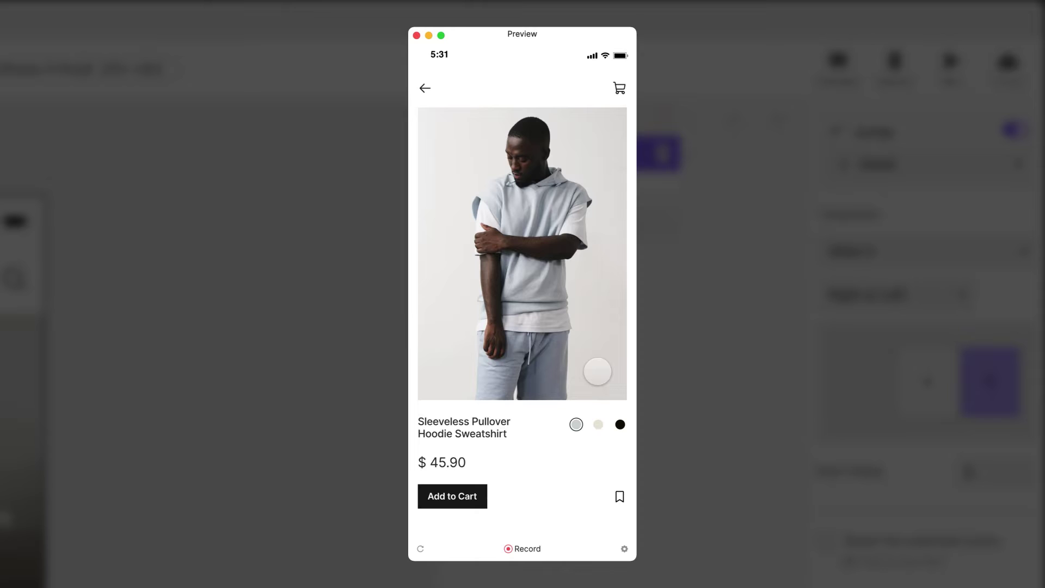
# - Close the preview and switch the Jump transition back to Smart
pyautogui.click(370, 332)
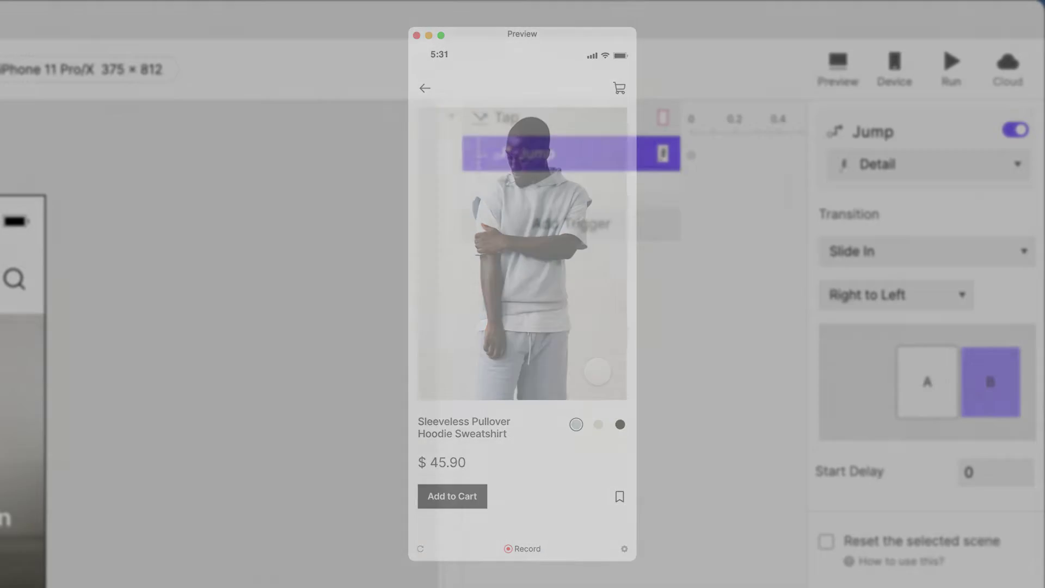
pyautogui.click(838, 261)
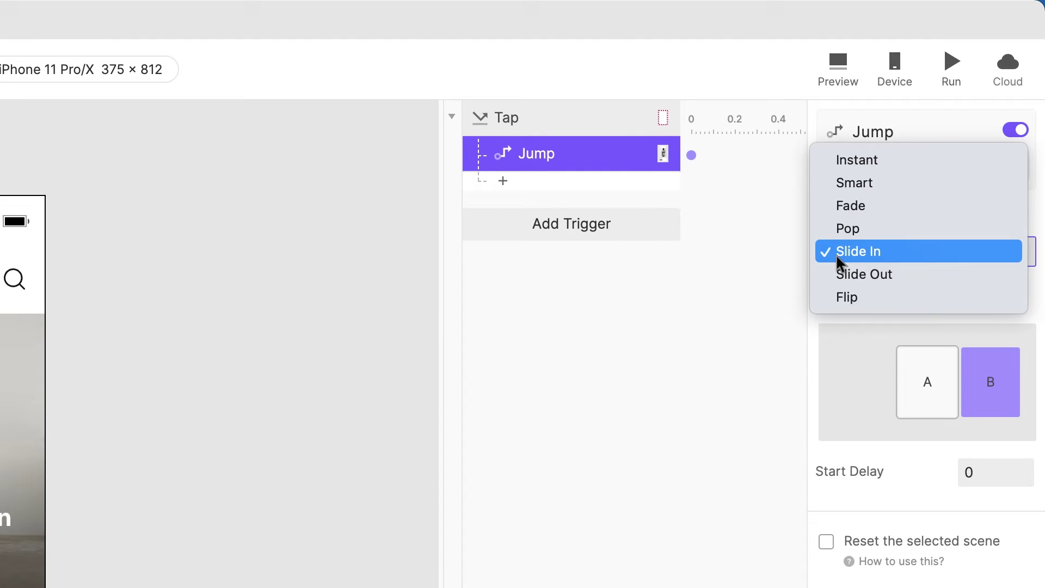
pyautogui.click(880, 189)
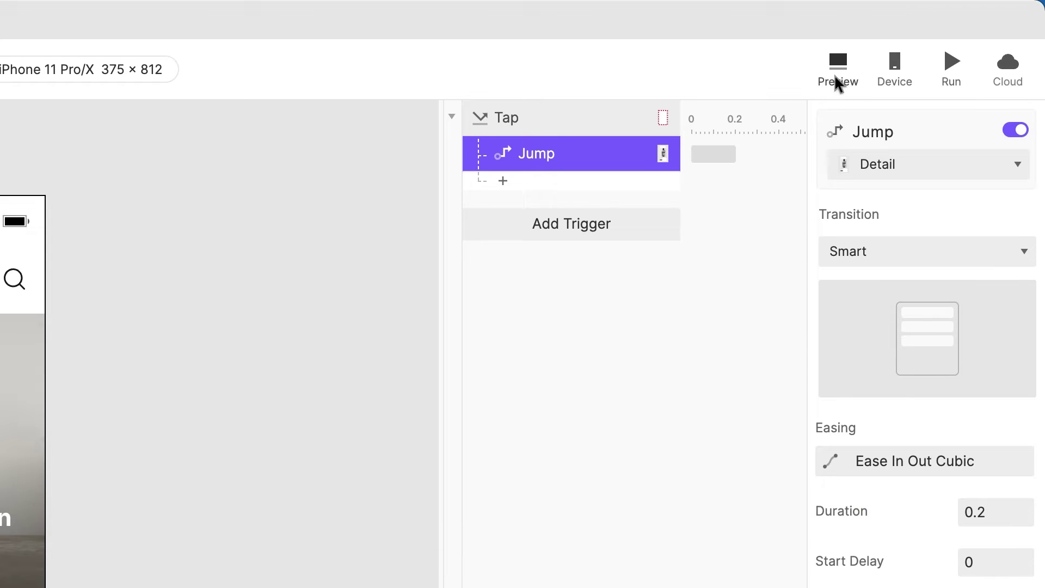
# - Test the jump by tapping the hoodie card in preview, then expand the Product 2 layer group
pyautogui.click(838, 76)
pyautogui.click(602, 369)
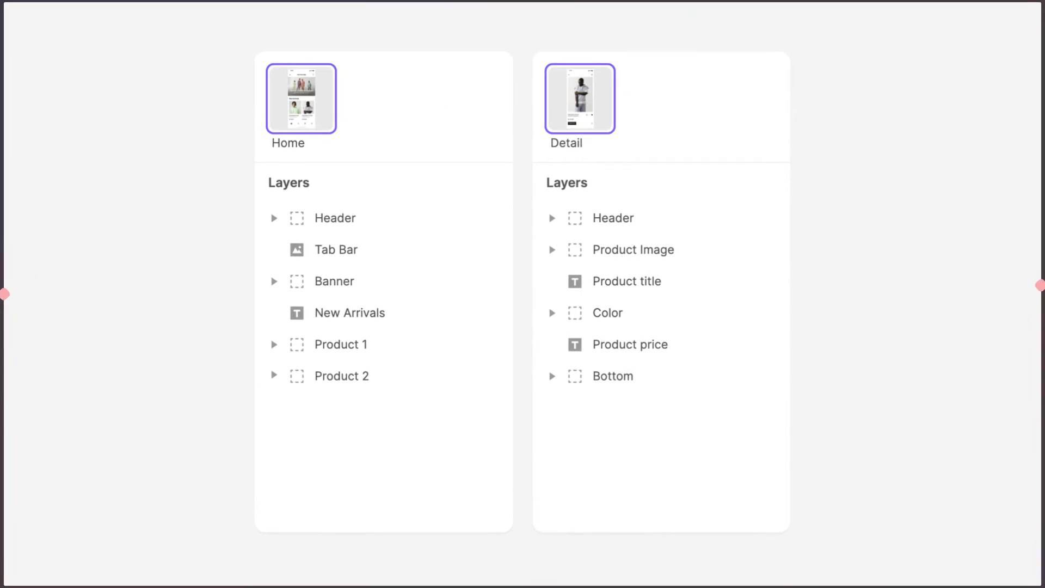
pyautogui.click(271, 376)
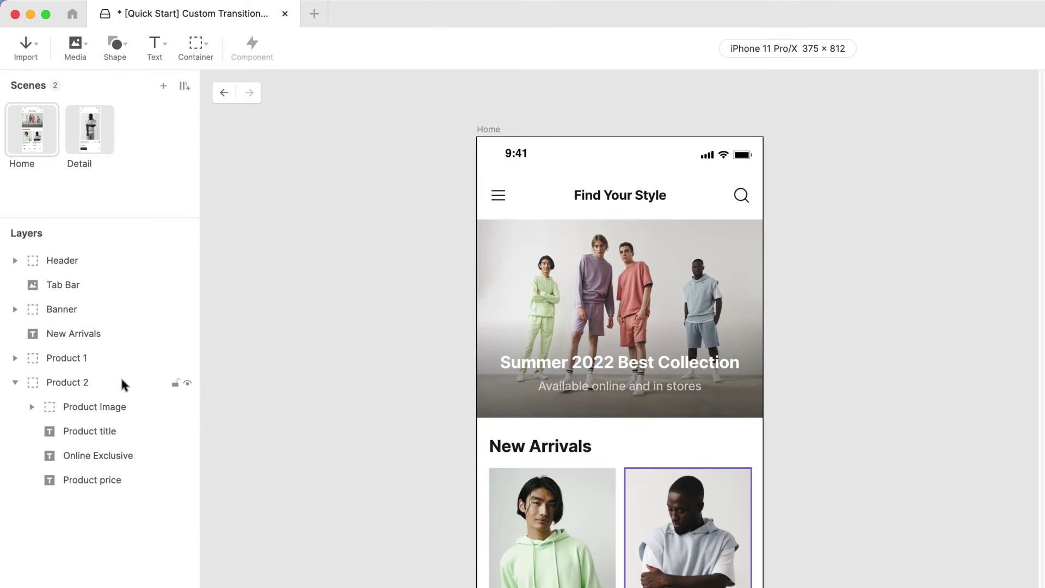
# - Ungroup the Product 2 layer into separate layers
pyautogui.click(122, 382)
pyautogui.rightClick(150, 382)
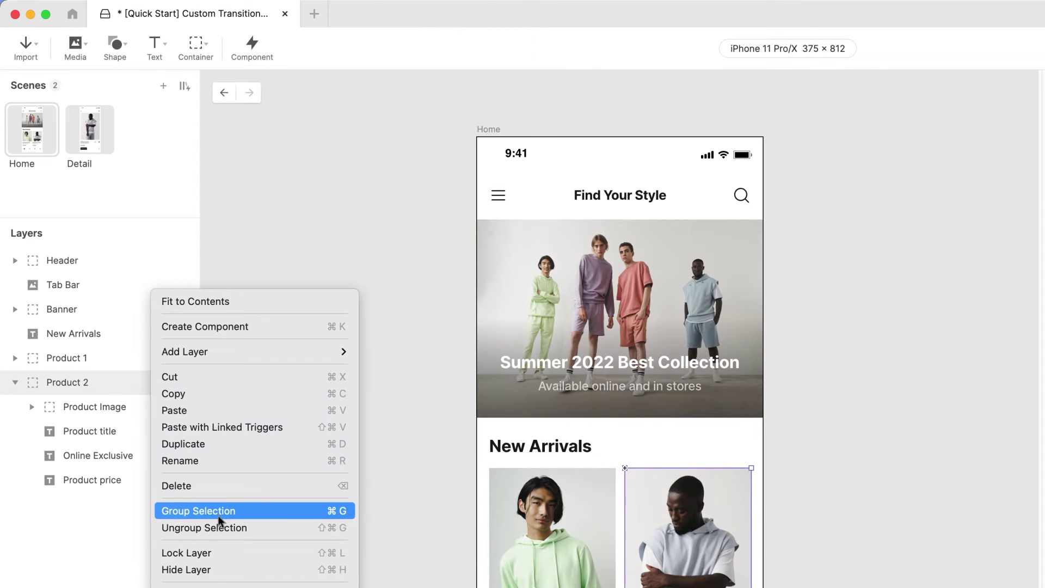
pyautogui.click(223, 528)
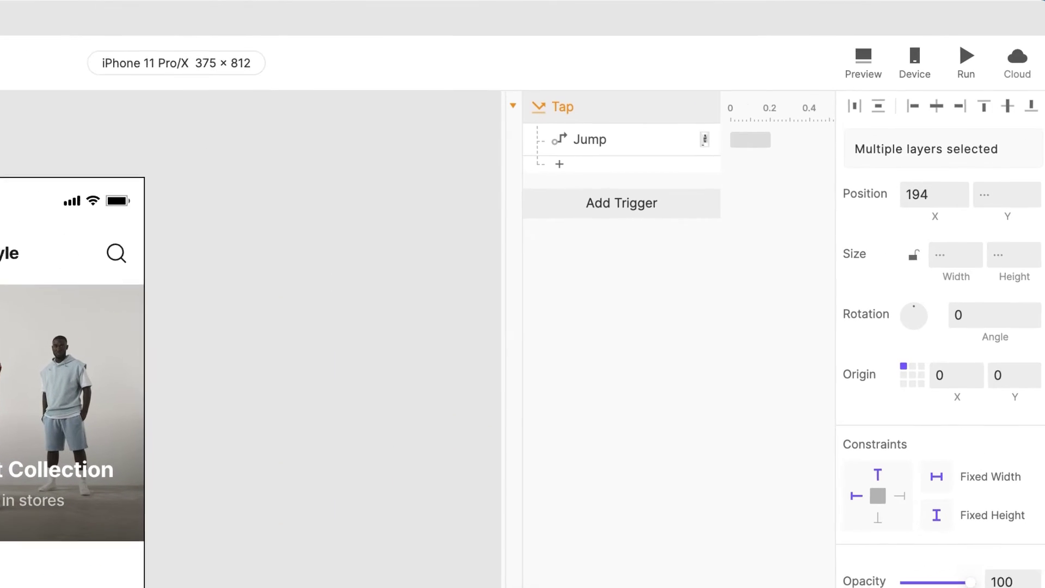
# - Retarget the Tap trigger to the Product Image layer
pyautogui.click(602, 109)
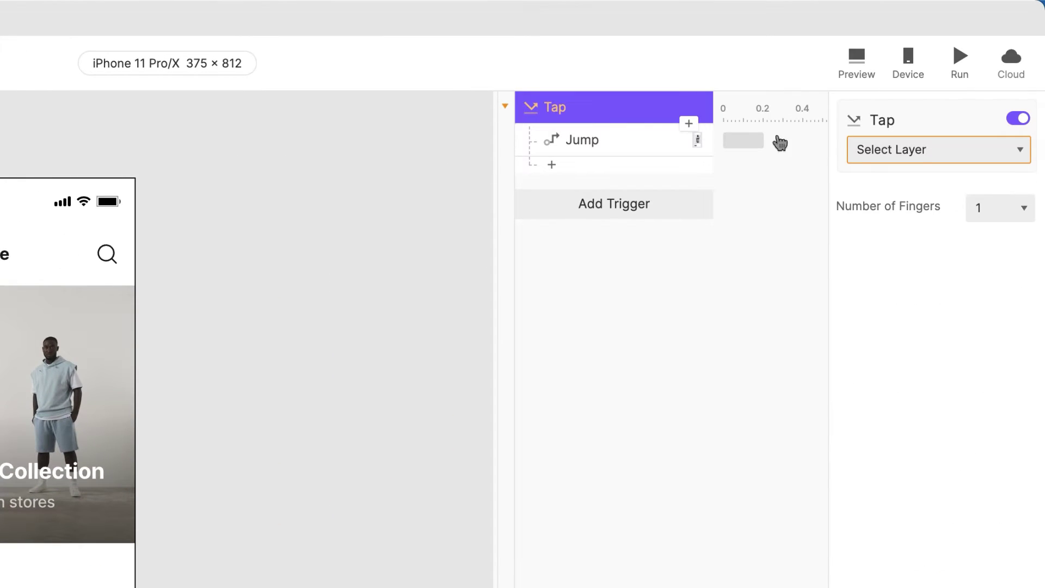
pyautogui.click(919, 154)
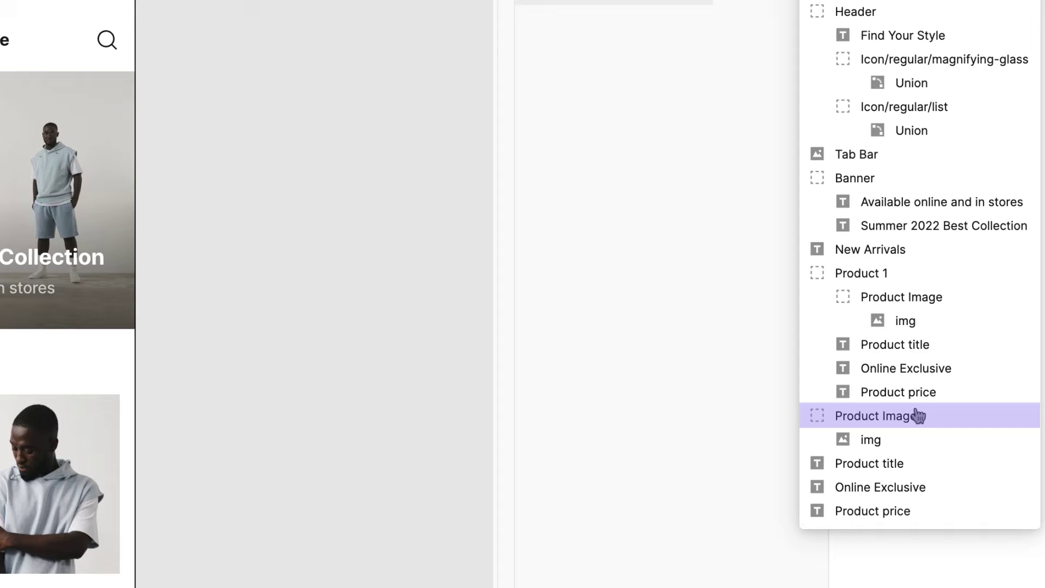
pyautogui.click(919, 415)
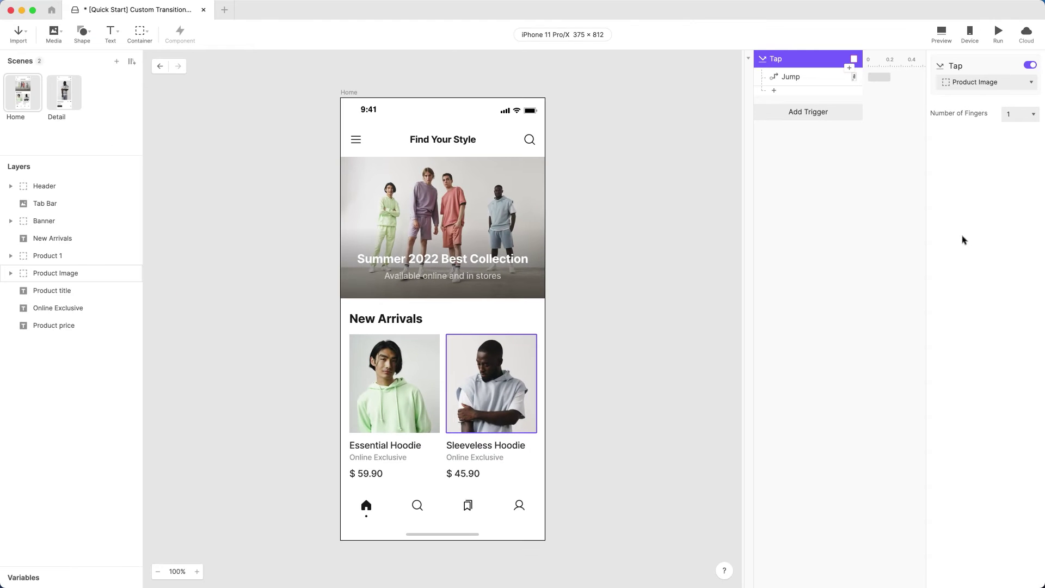
# - Preview the prototype and tap the product image to test the jump
pyautogui.press('super+p')
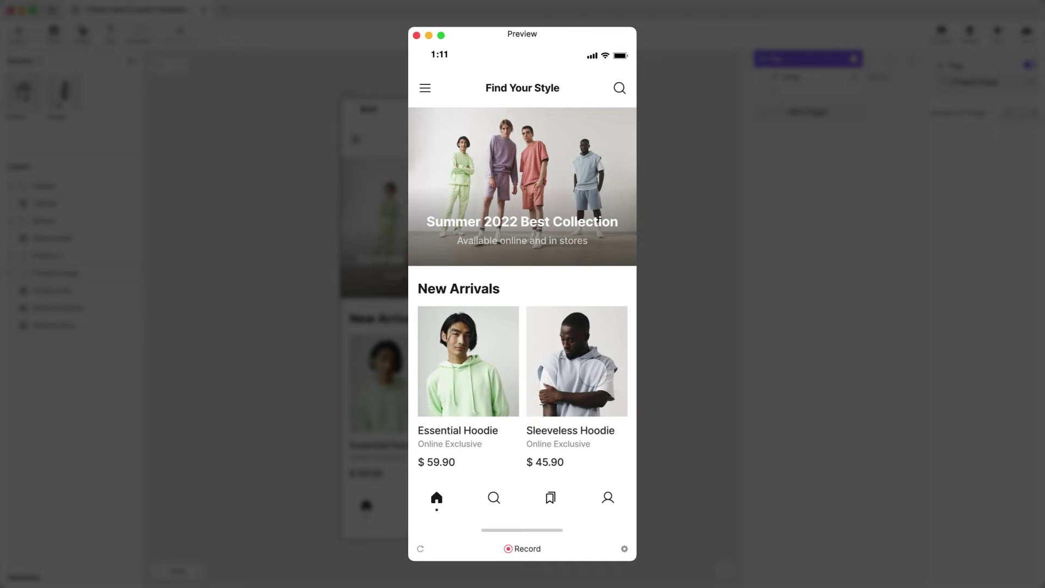
pyautogui.click(596, 375)
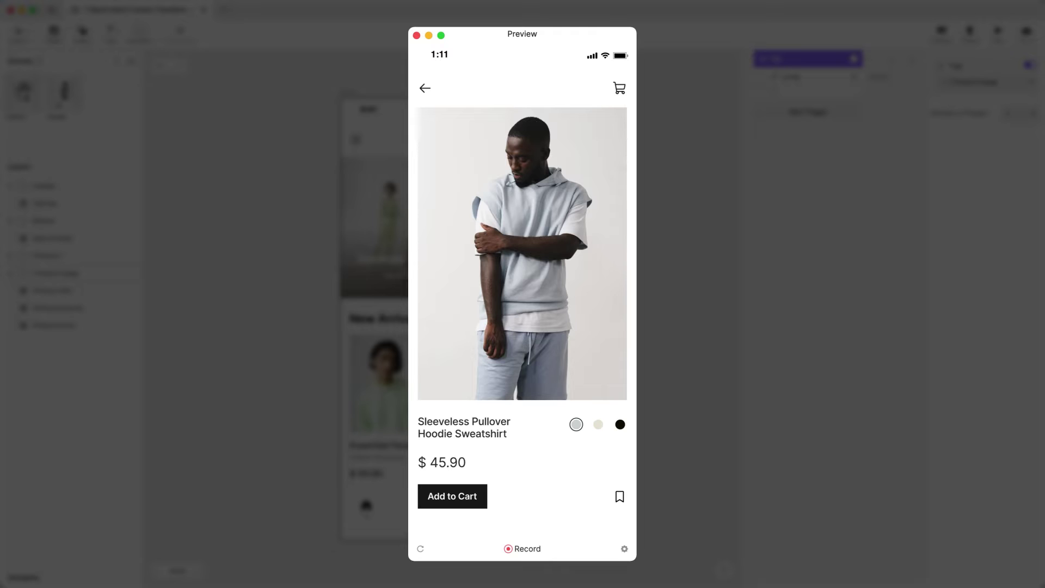
pyautogui.press('super+w')
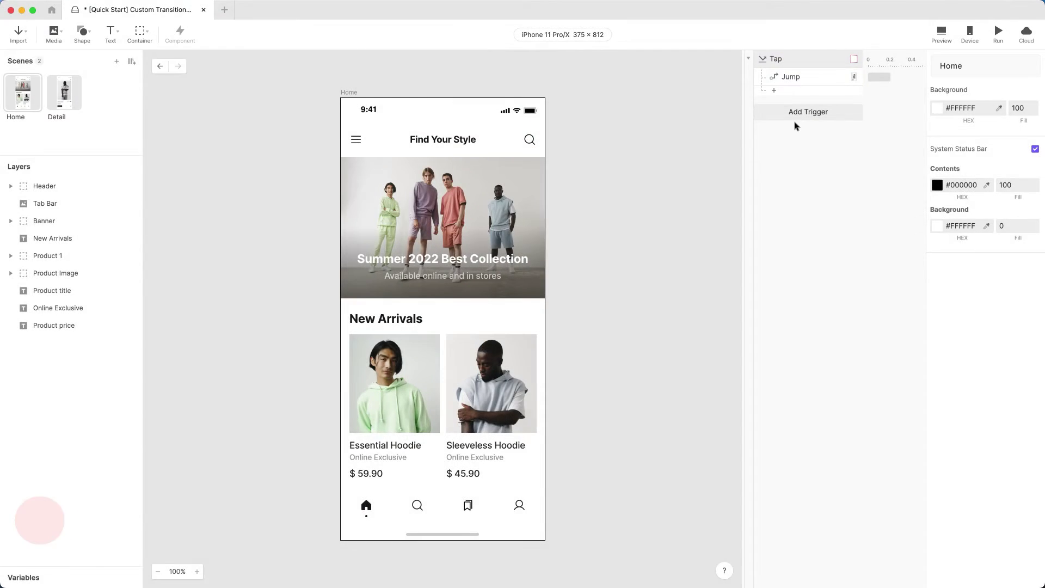
# - Set the Jump response duration to 0.5 seconds
pyautogui.click(805, 82)
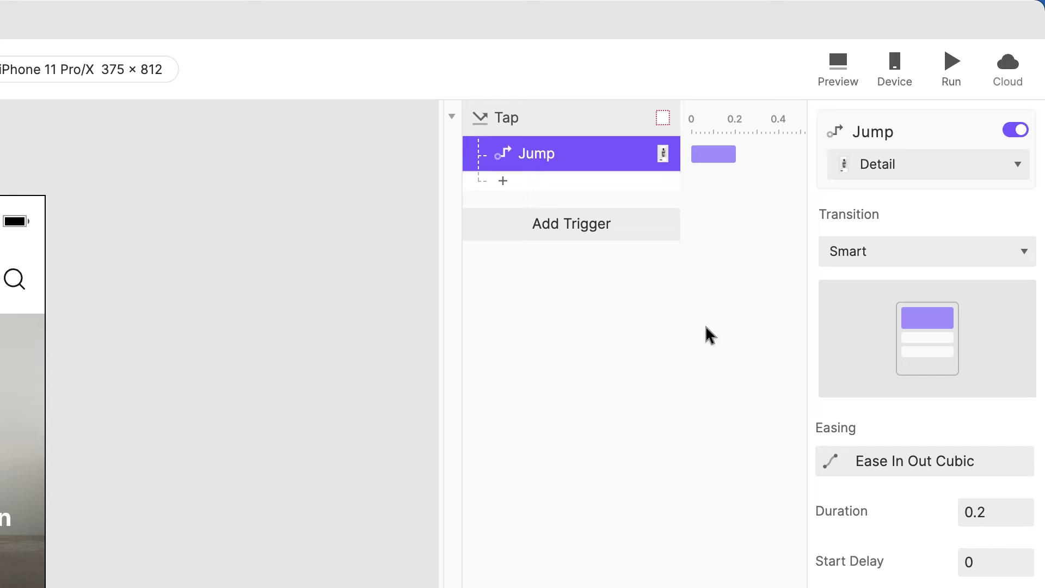
pyautogui.click(987, 508)
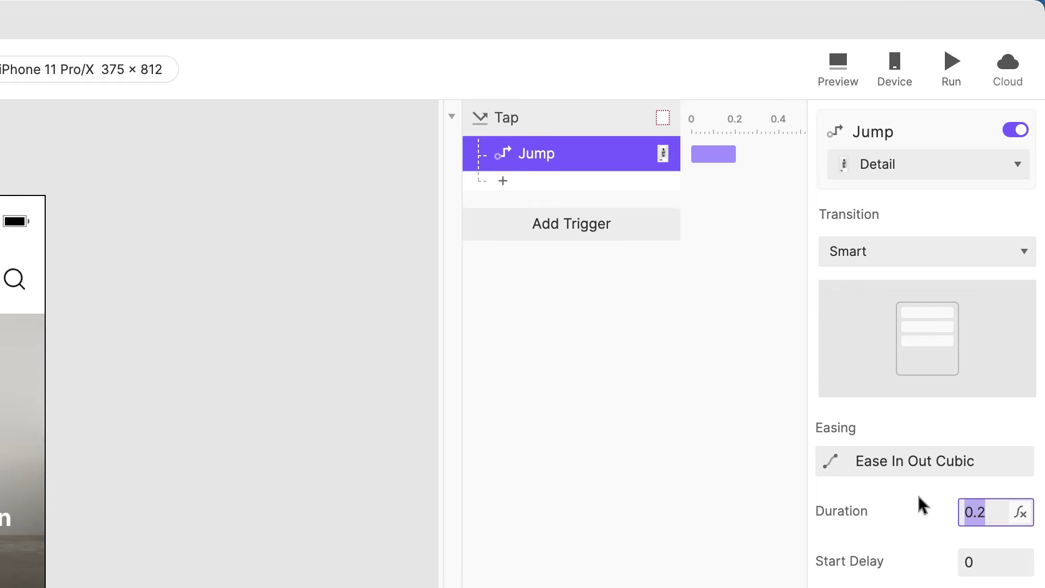
pyautogui.write('0.5')
pyautogui.press('Return')
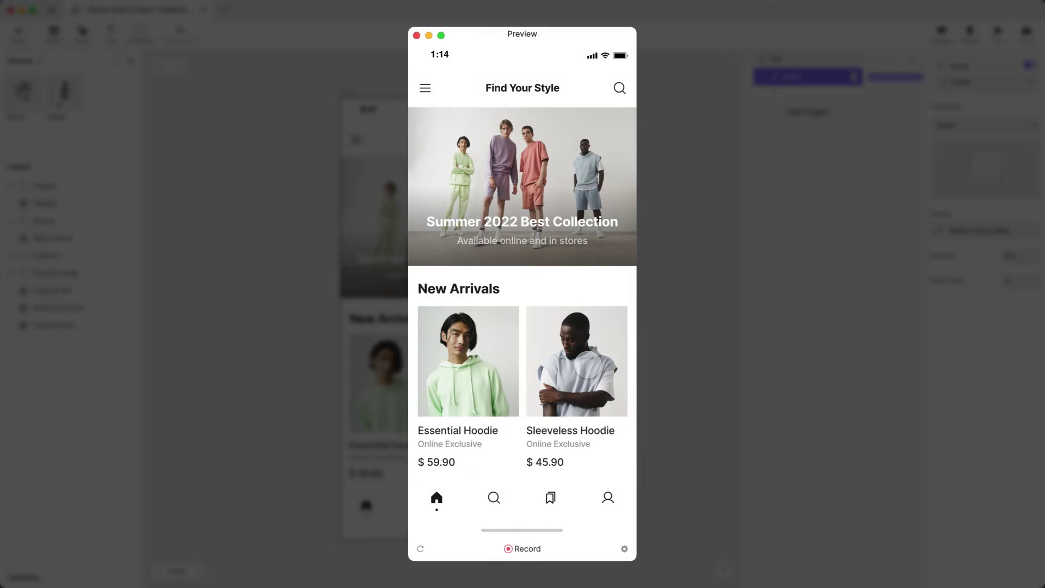
# - In the preview, open the hoodie's product page, go back home, and open it again
pyautogui.click(588, 364)
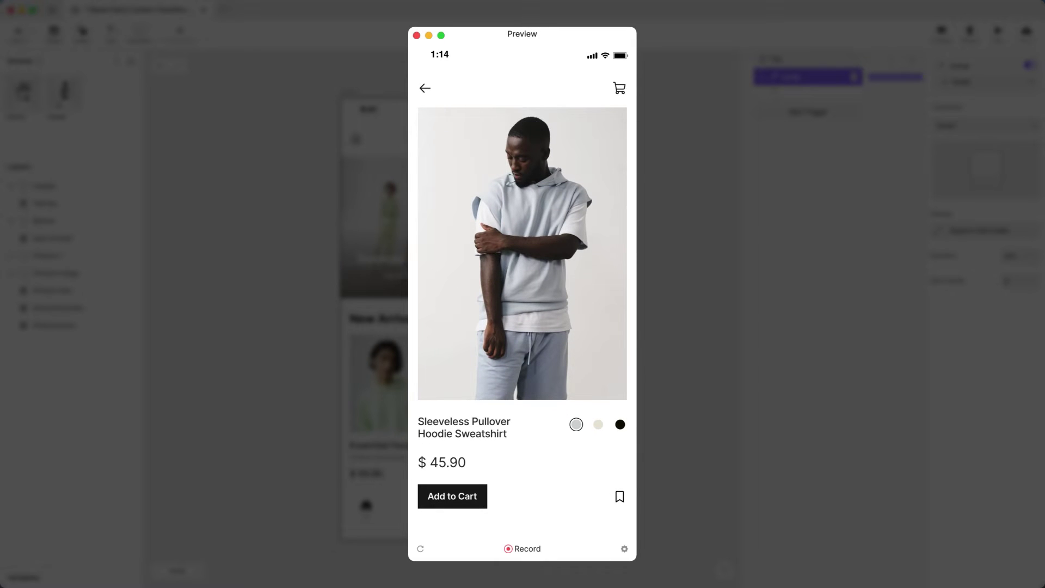
pyautogui.click(452, 496)
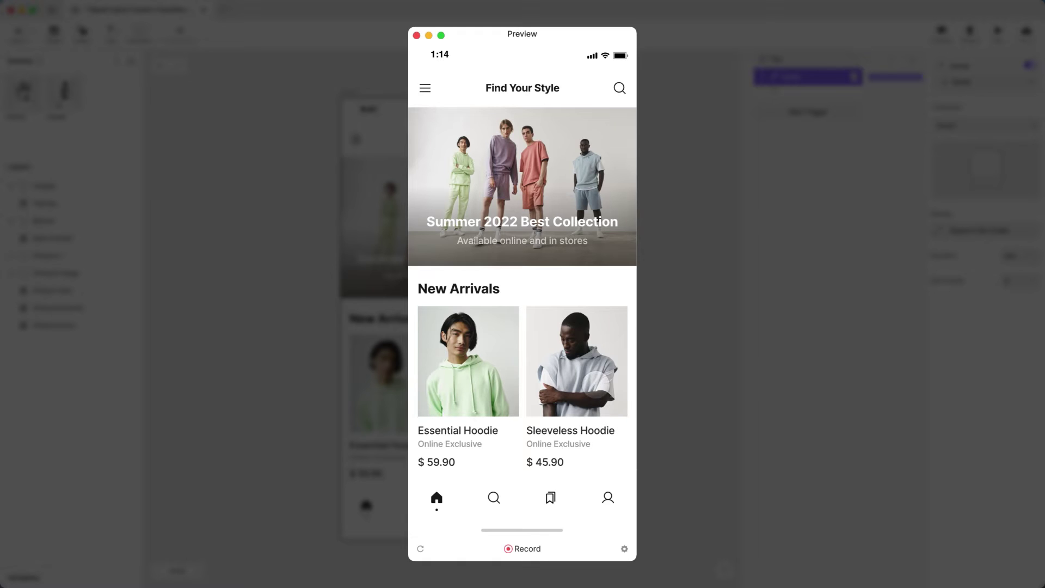
pyautogui.click(591, 367)
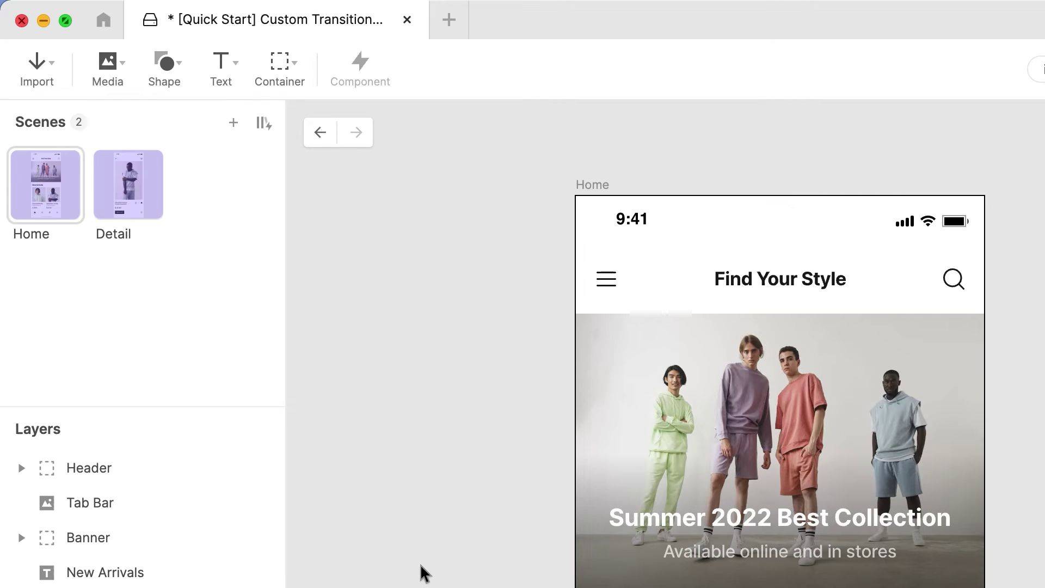
# - Duplicate the Home and Detail scenes to create Home 2 and Detail 2
pyautogui.click(47, 185)
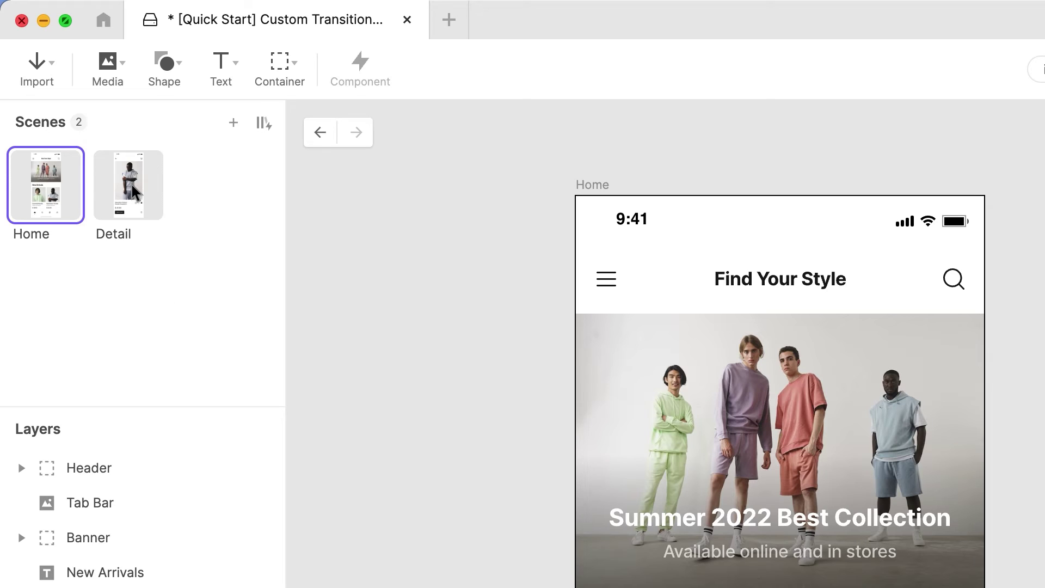
pyautogui.keyDown('shift'); pyautogui.click(135, 192); pyautogui.keyUp('shift')
pyautogui.rightClick(134, 181)
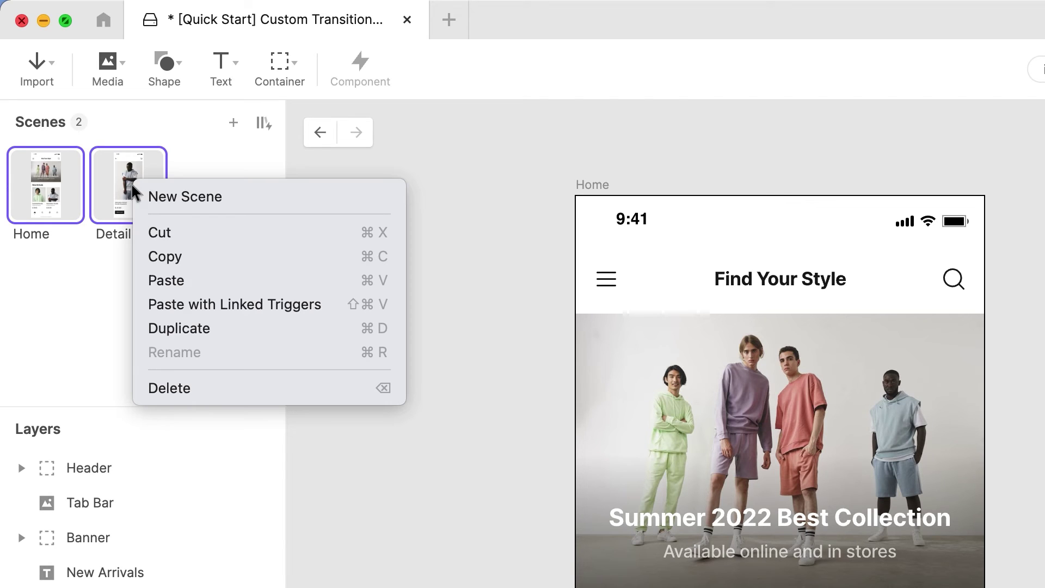
pyautogui.click(196, 328)
# - In Home 2, switch off the Tap trigger's Jump response
pyautogui.click(208, 192)
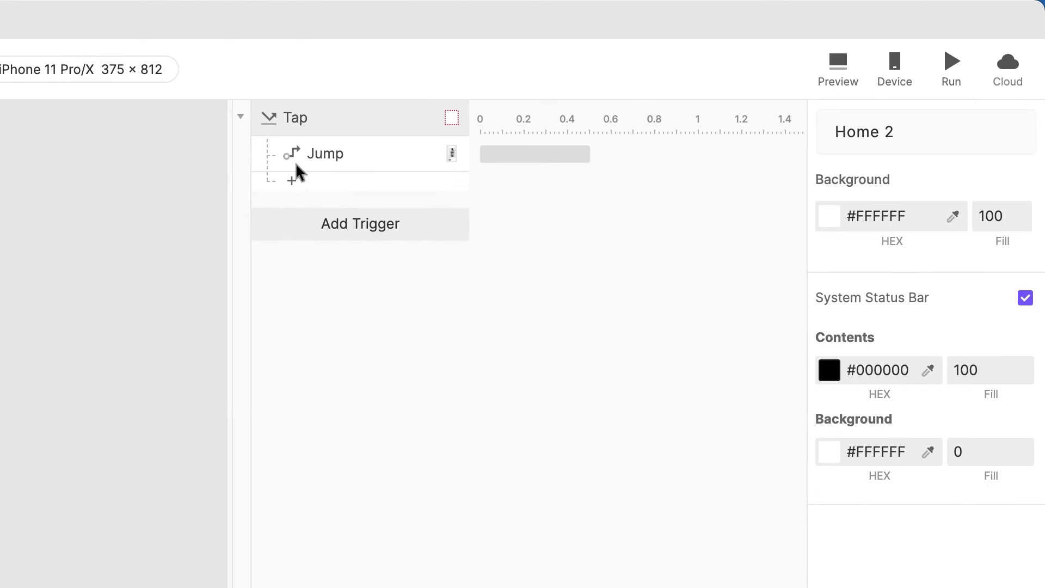
pyautogui.click(298, 162)
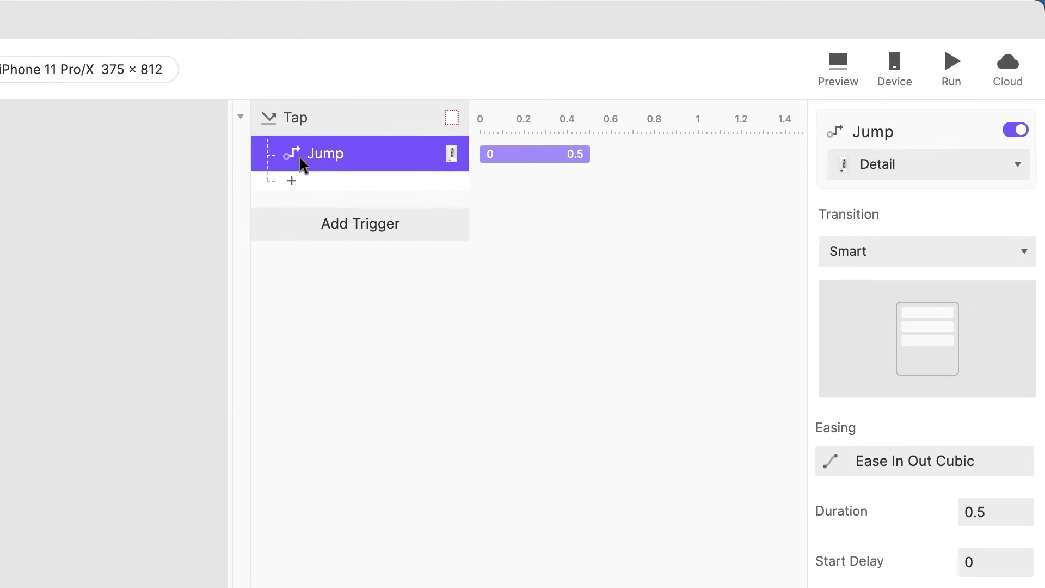
pyautogui.click(1013, 131)
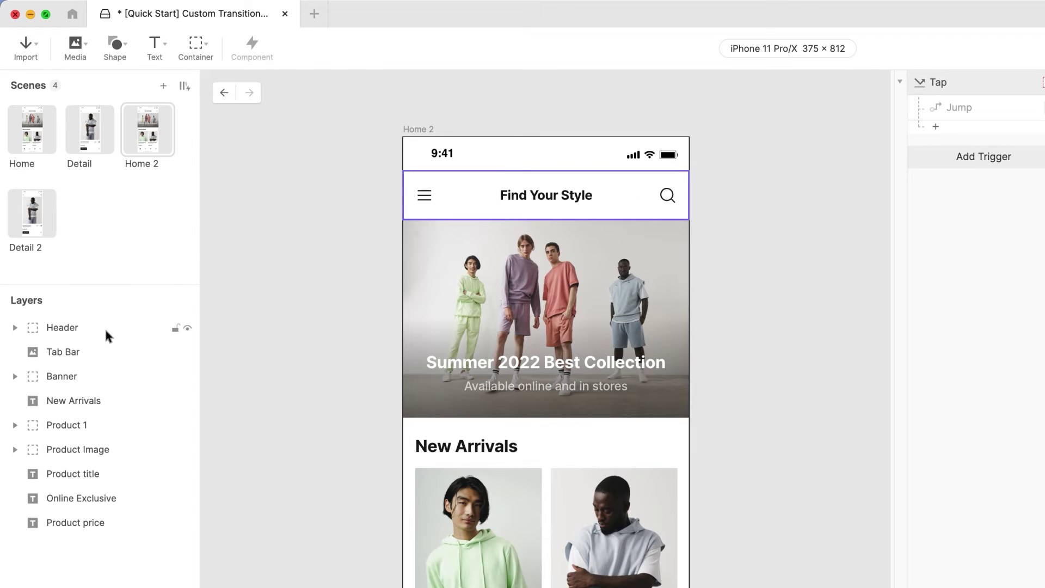
# - Select Header through Product price, excluding Product Image, and group them as Container 1
pyautogui.click(106, 332)
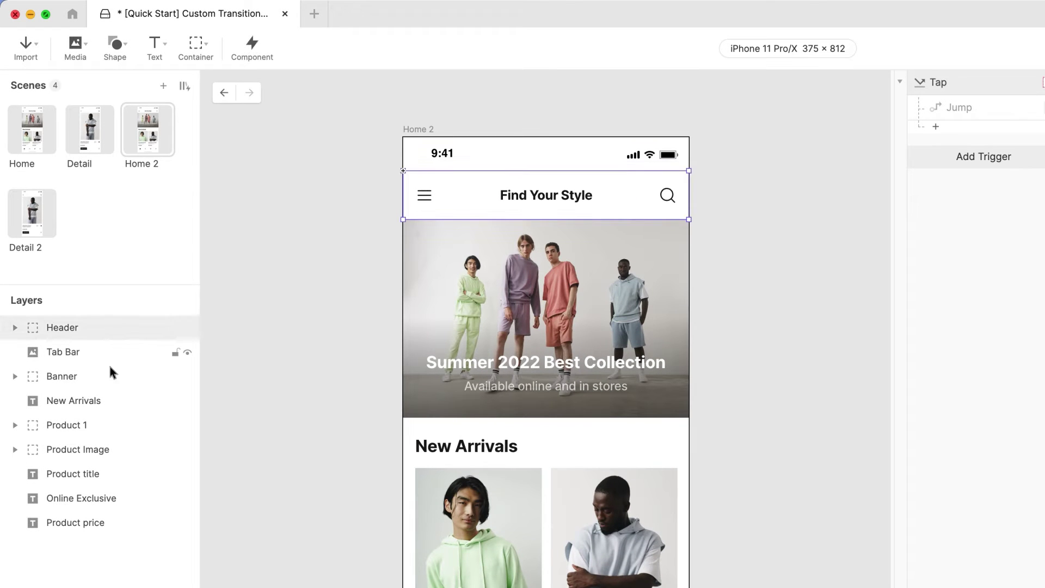
pyautogui.keyDown('shift'); pyautogui.click(105, 522); pyautogui.keyUp('shift')
pyautogui.keyDown('super'); pyautogui.click(104, 447); pyautogui.keyUp('super')
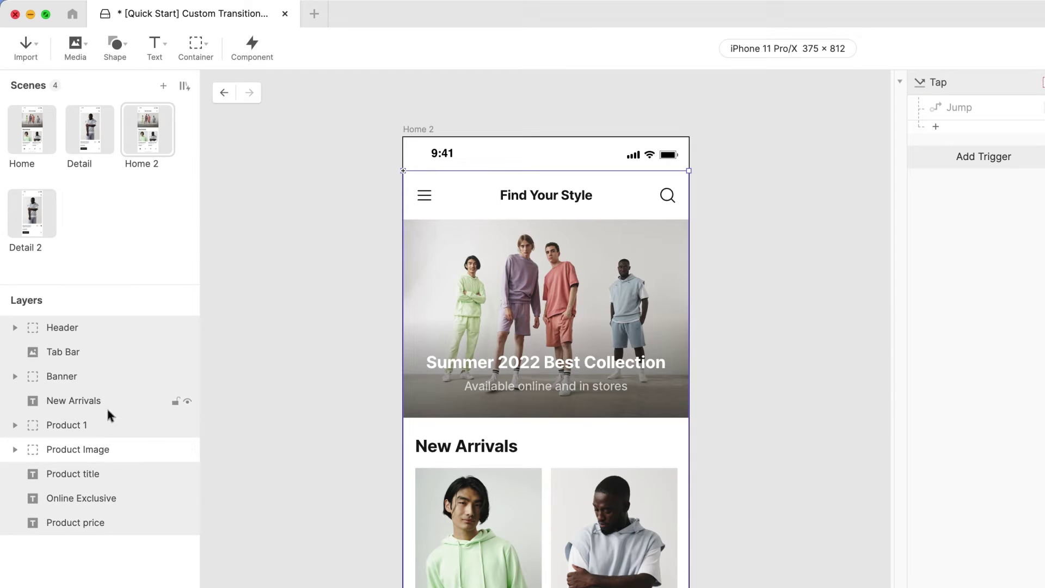
pyautogui.rightClick(107, 411)
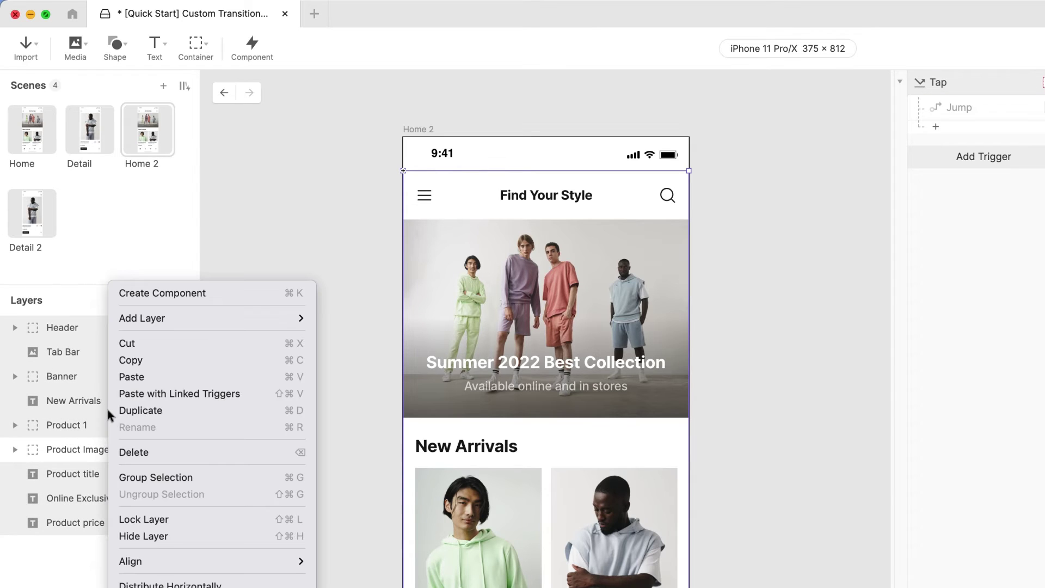
pyautogui.click(131, 476)
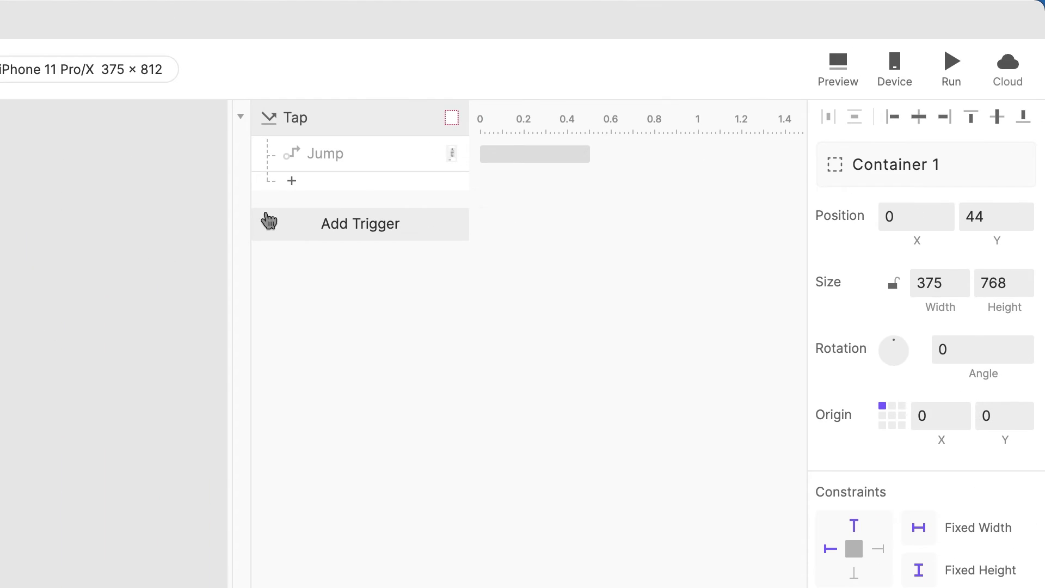
# - Add an Opacity response fading Container 1 to 0 on the Tap trigger
pyautogui.click(355, 185)
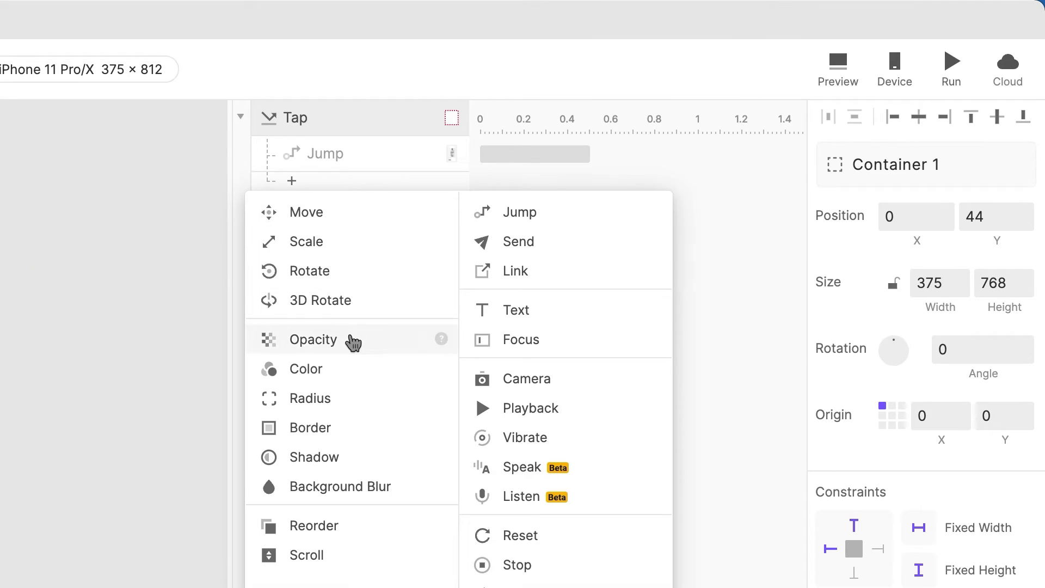
pyautogui.click(353, 342)
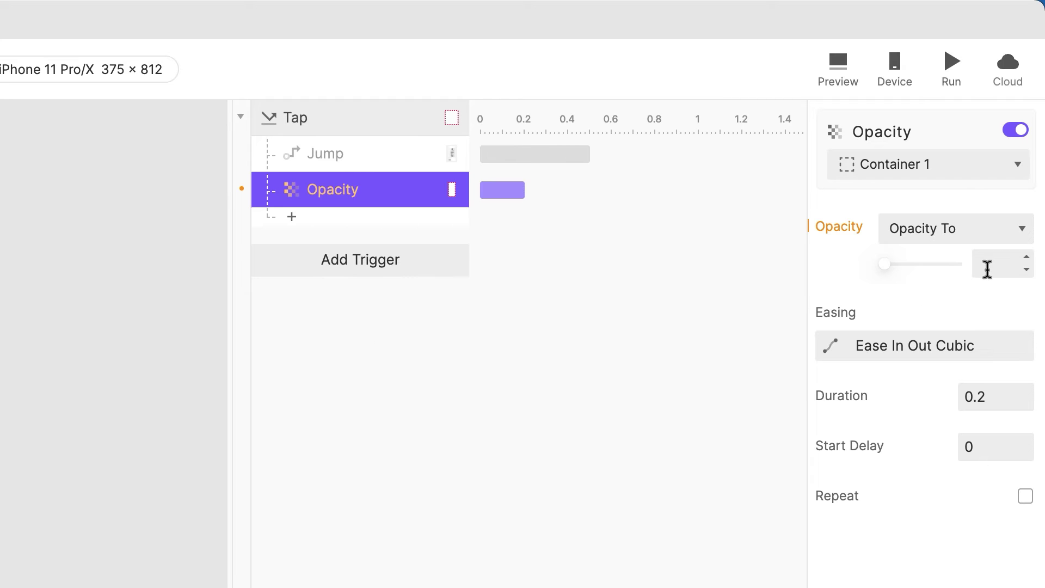
pyautogui.click(987, 267)
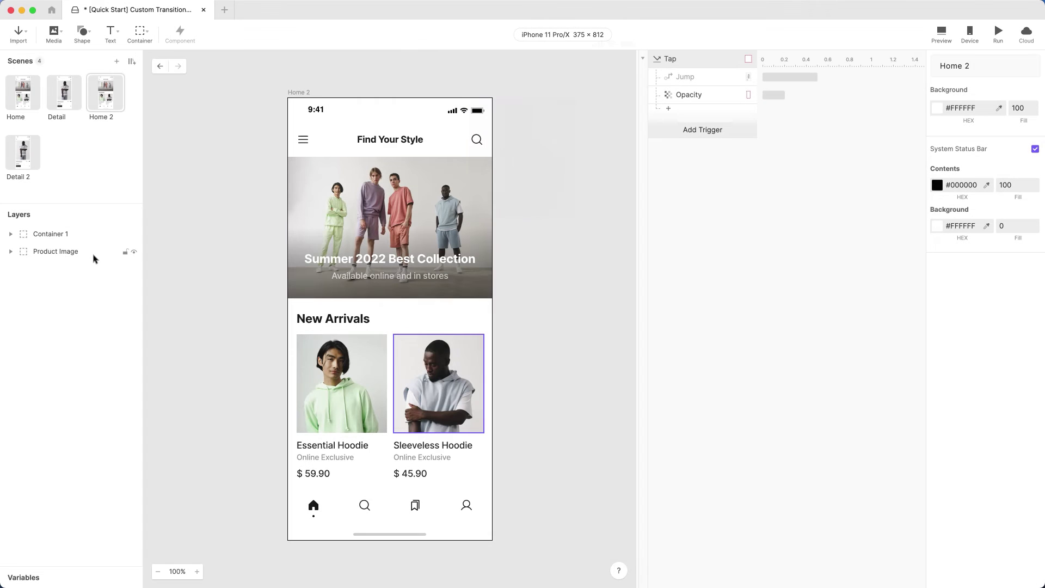
# - Add a Move response sending Product Image to X 105, Y 108
pyautogui.click(93, 251)
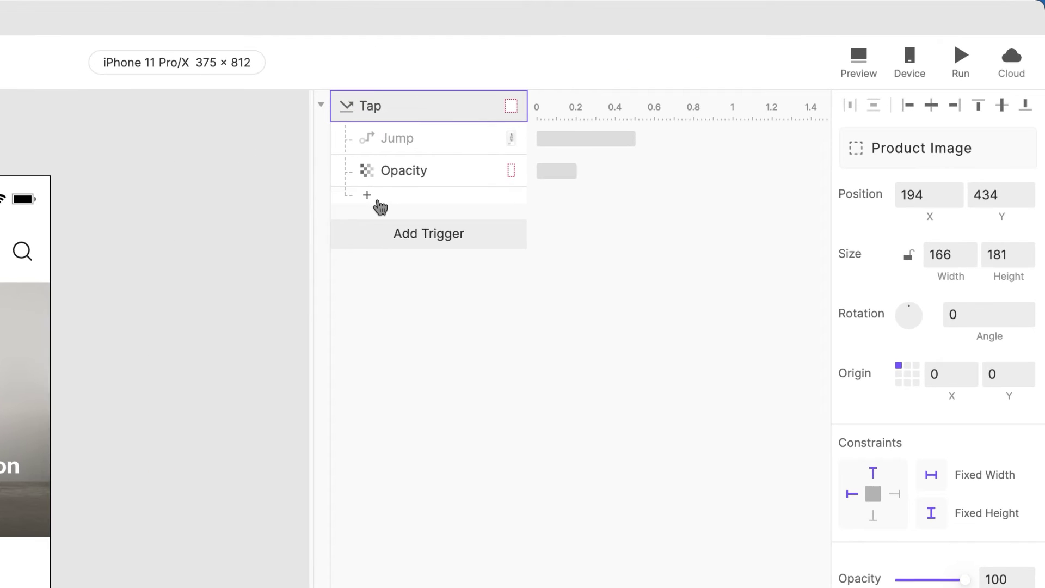
pyautogui.click(659, 110)
pyautogui.click(383, 223)
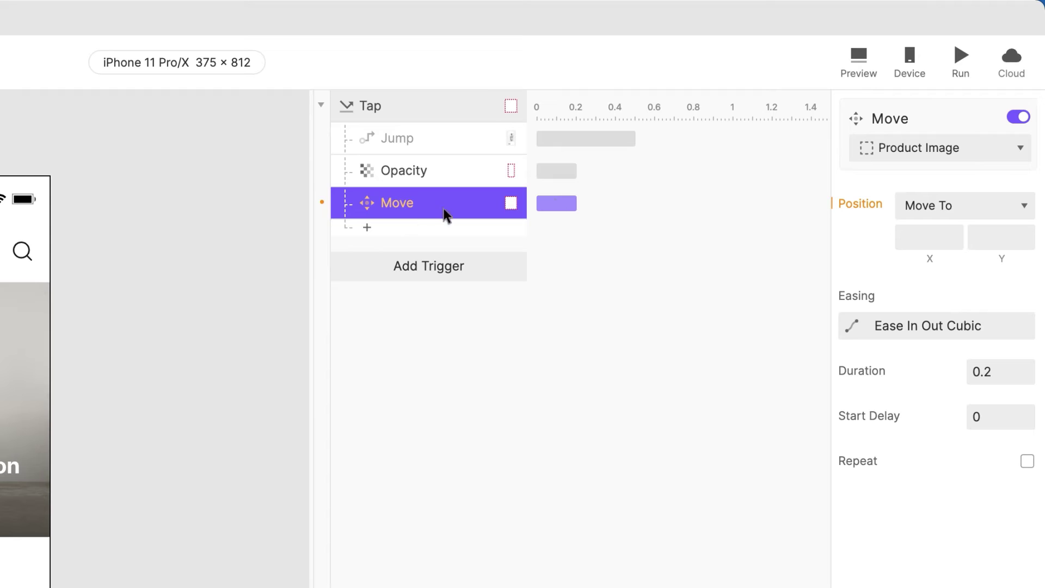
pyautogui.click(903, 237)
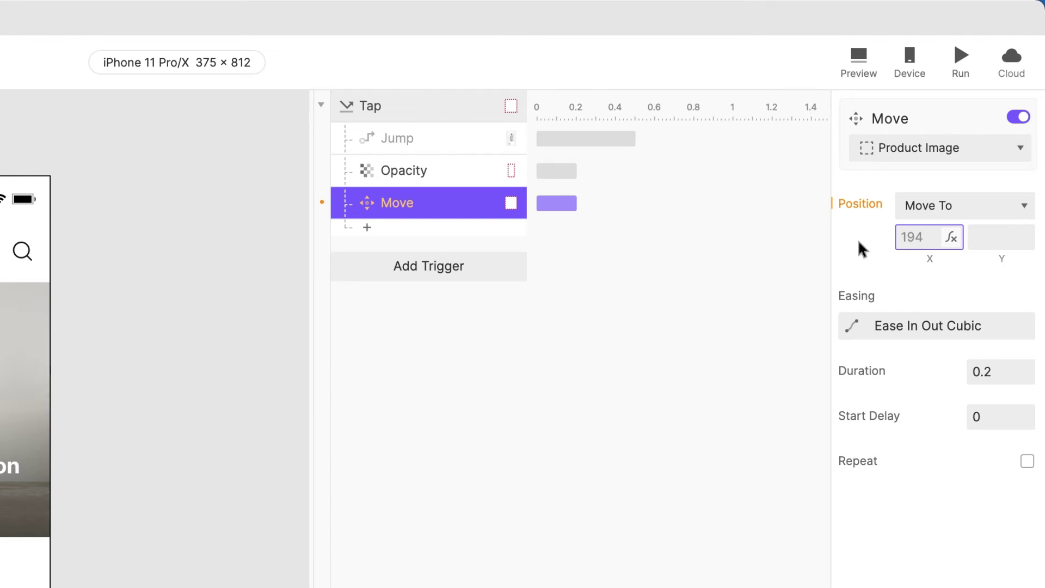
pyautogui.write('105')
pyautogui.press('Tab')
pyautogui.write('10')
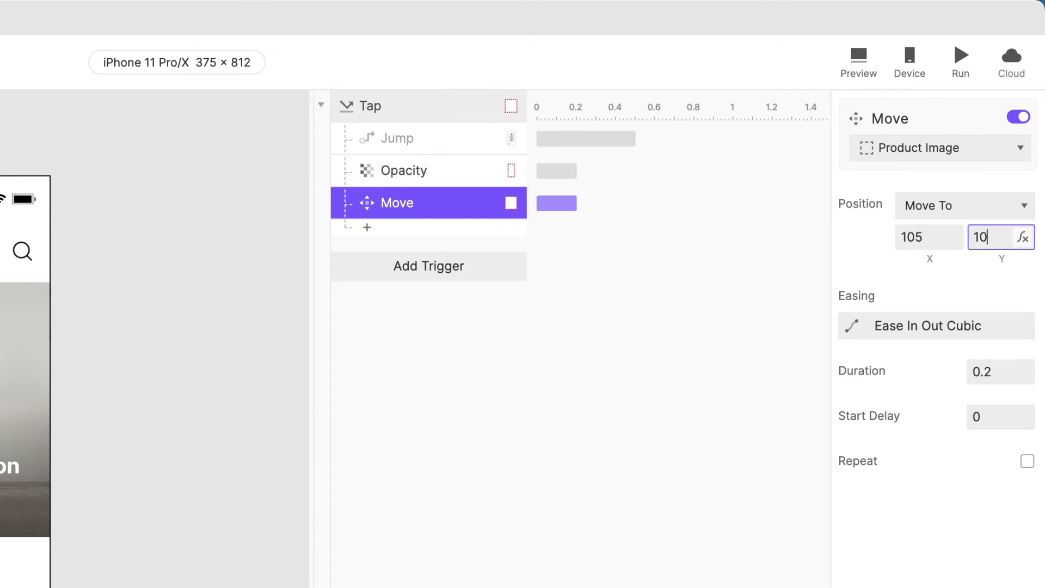
pyautogui.write('8')
pyautogui.press('Return')
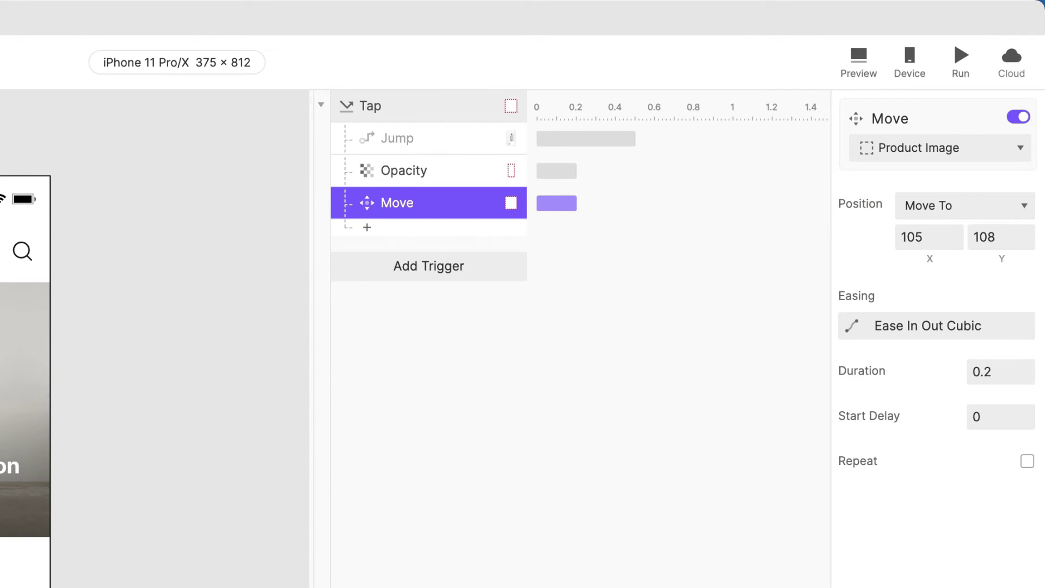
# - Give that move Ease Out Cubic easing and a 0.5 second duration
pyautogui.click(852, 327)
pyautogui.click(641, 146)
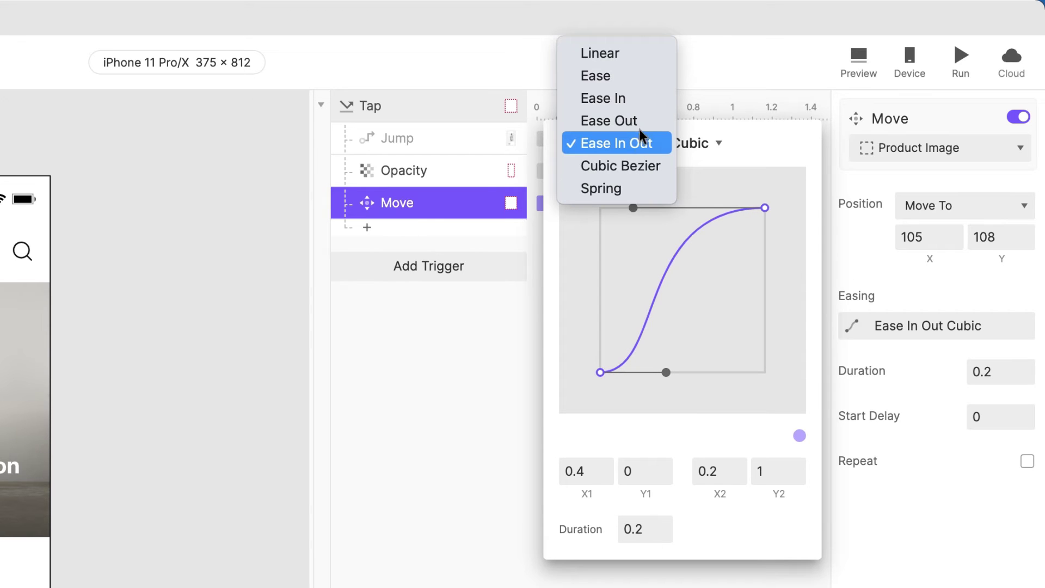
pyautogui.click(611, 121)
pyautogui.click(999, 375)
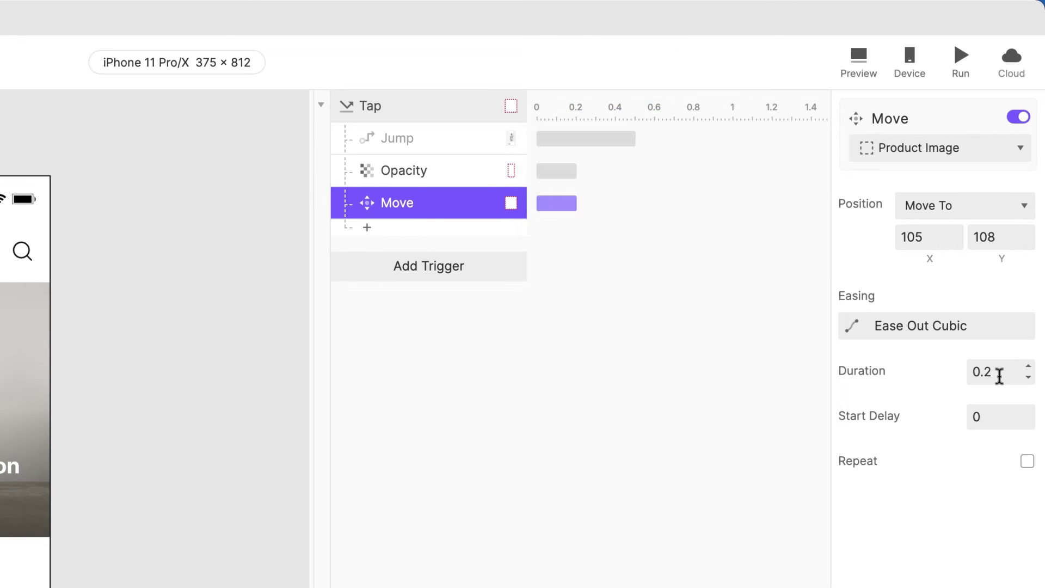
pyautogui.click(999, 375)
pyautogui.write('0.5')
pyautogui.press('Return')
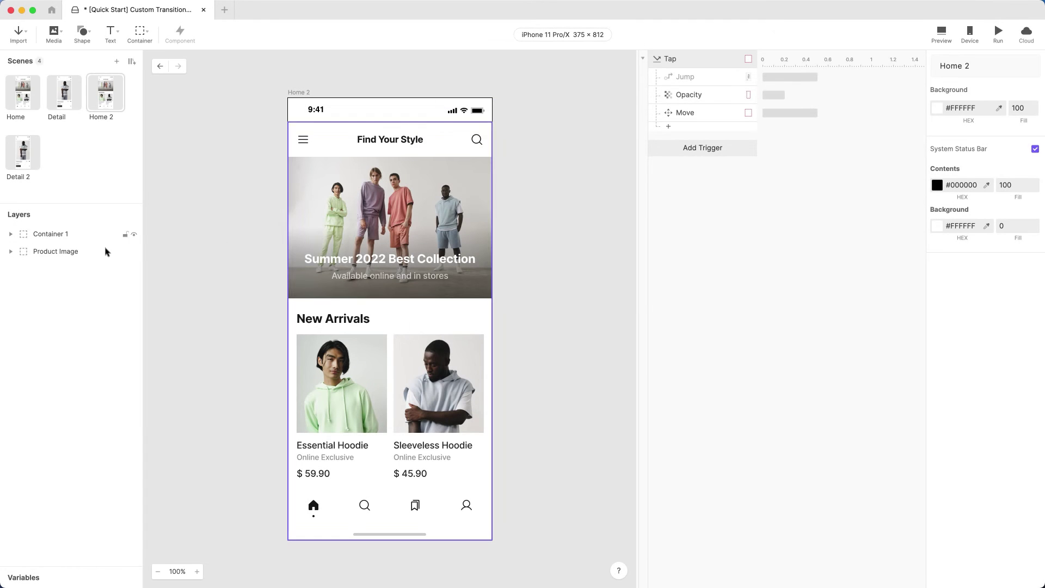
# - Add a second Move response sending Product Image to X 16
pyautogui.click(81, 251)
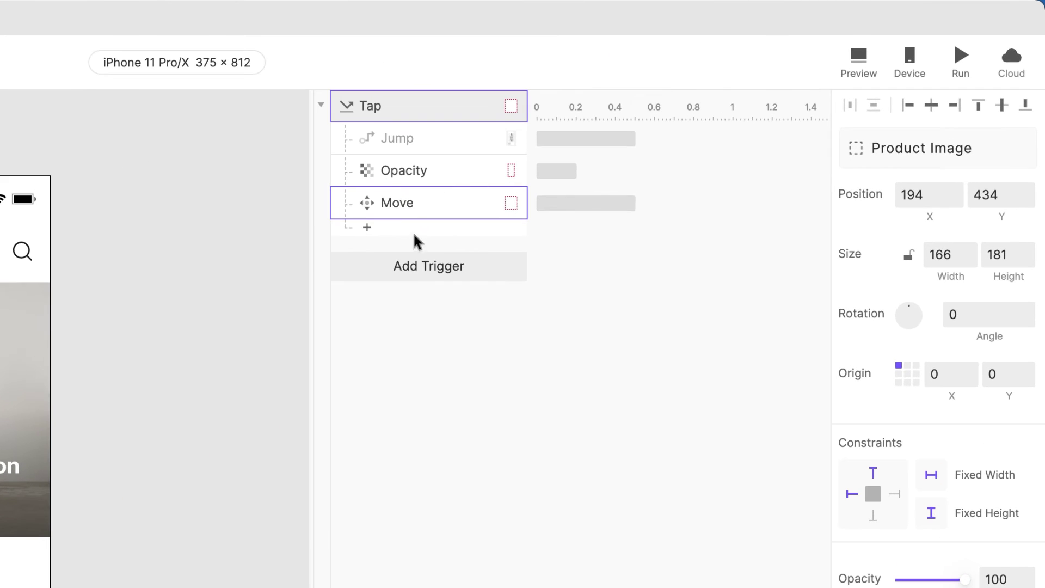
pyautogui.click(633, 151)
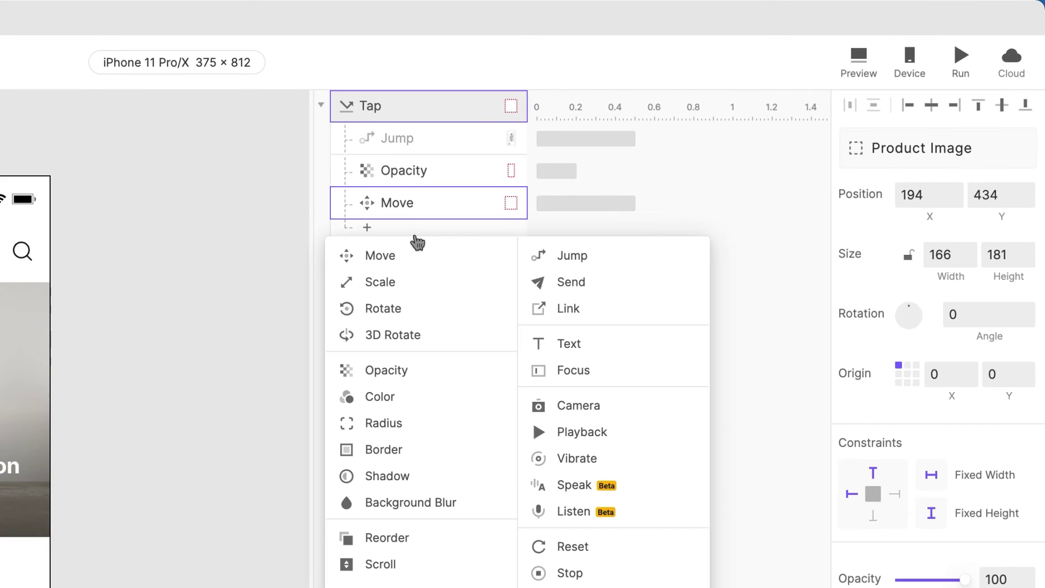
pyautogui.click(633, 171)
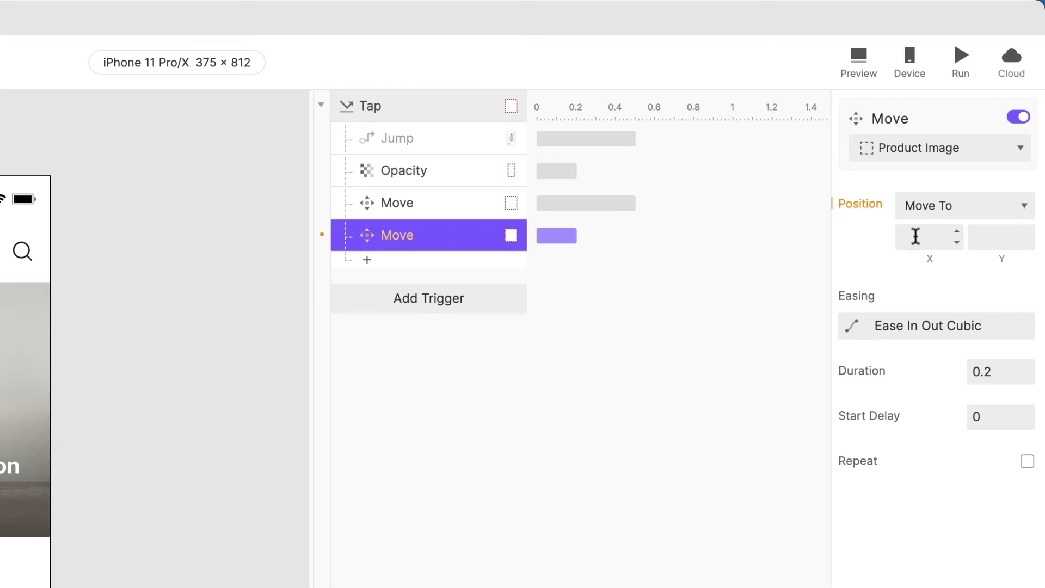
pyautogui.click(915, 236)
pyautogui.write('16')
pyautogui.press('Return')
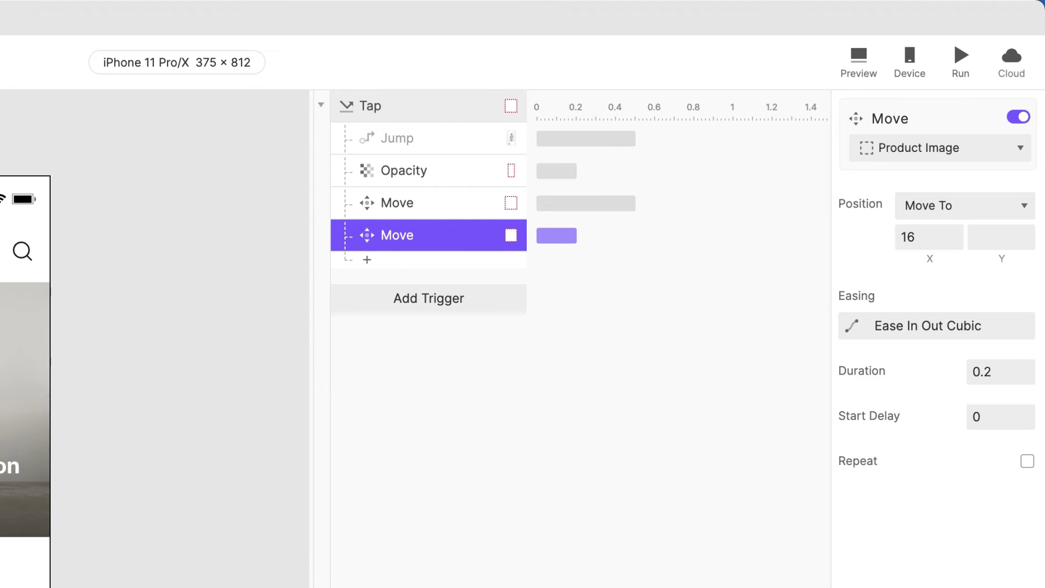
# - Give the second move Ease In Cubic easing, 0.5 s duration, and a 0.5 s start delay
pyautogui.click(849, 333)
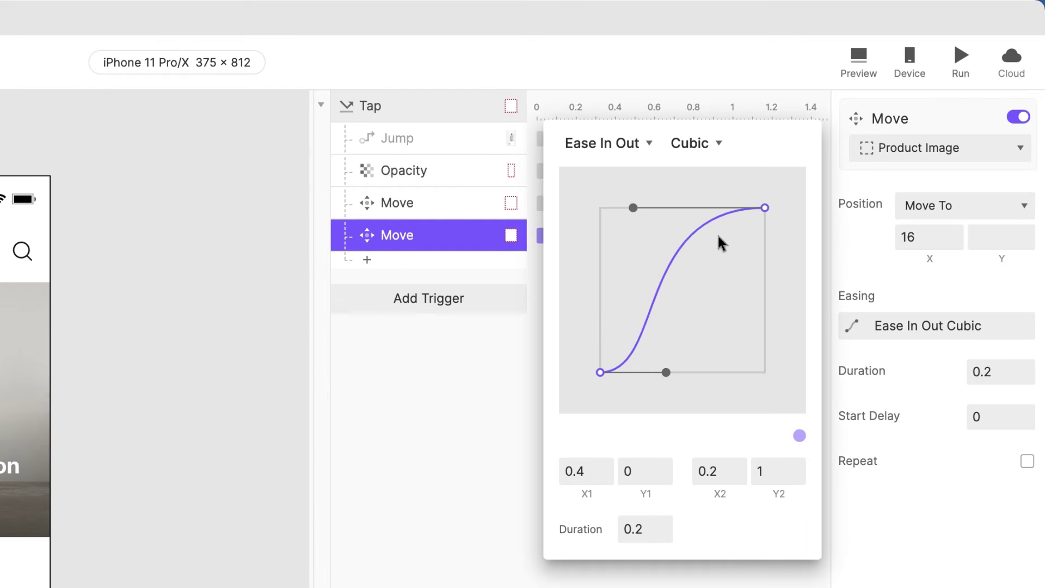
pyautogui.click(639, 146)
pyautogui.click(640, 98)
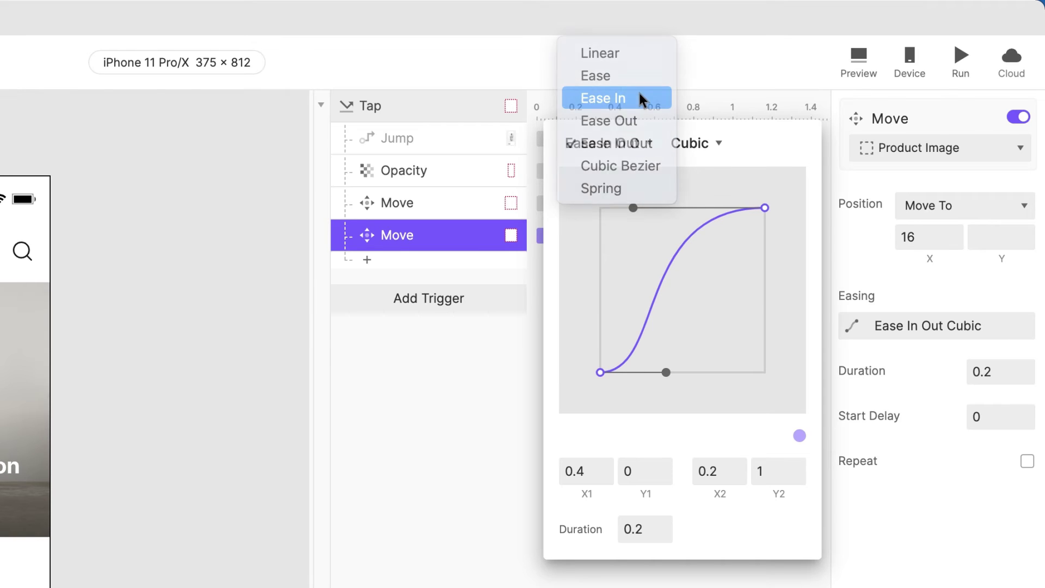
pyautogui.click(885, 356)
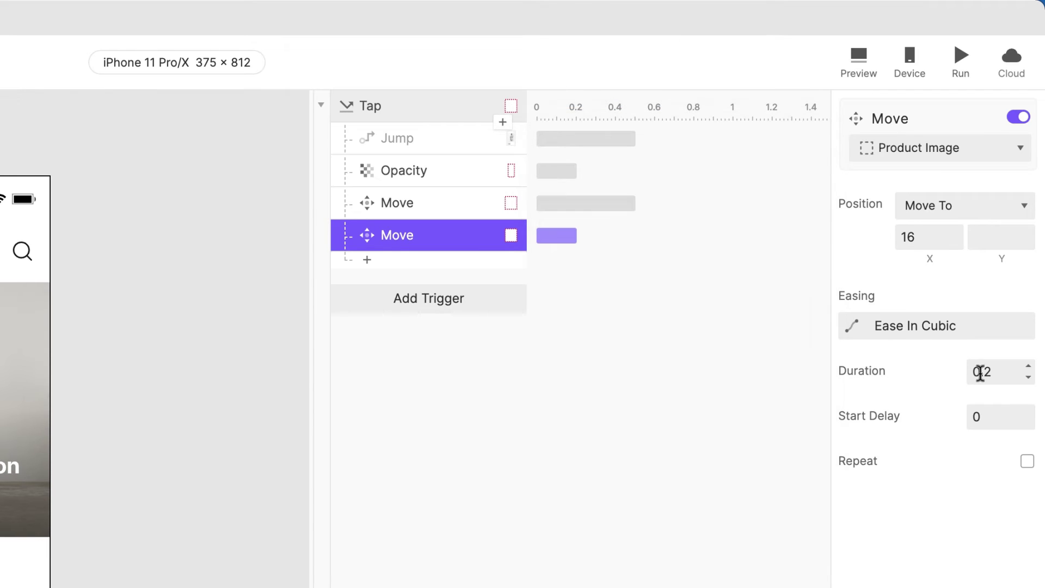
pyautogui.moveTo(982, 371); pyautogui.dragTo(934, 370)
pyautogui.write('0.5')
pyautogui.press('Return')
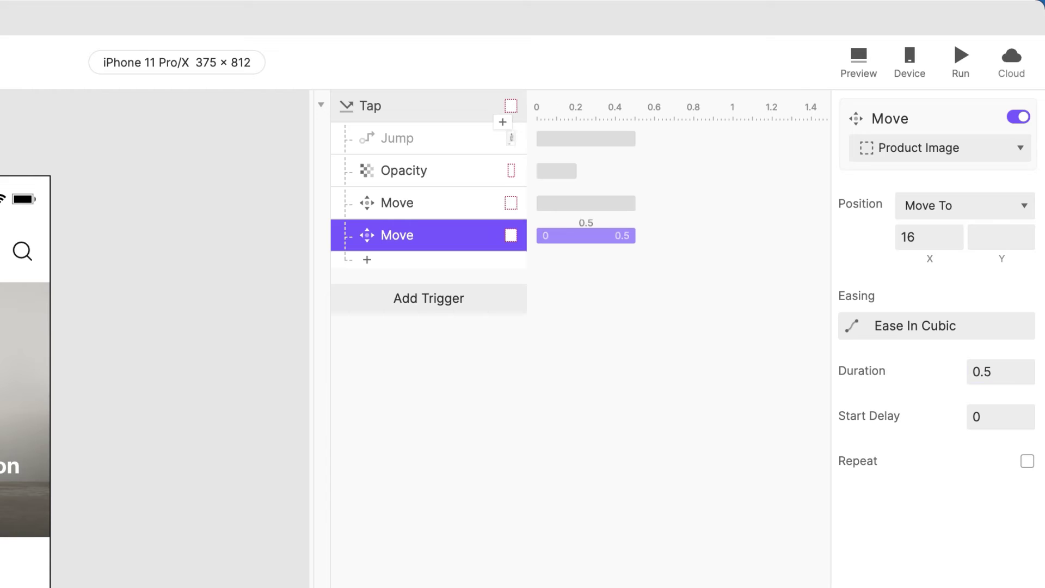
pyautogui.moveTo(555, 240); pyautogui.dragTo(662, 243)
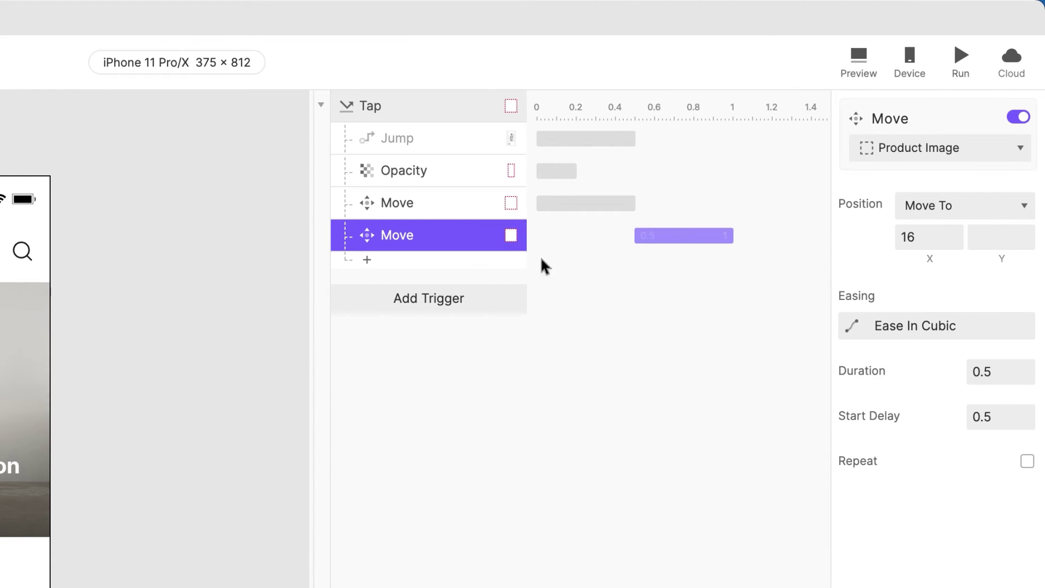
# - Add a Scale response resizing Product Image to 343 × 480
pyautogui.click(496, 266)
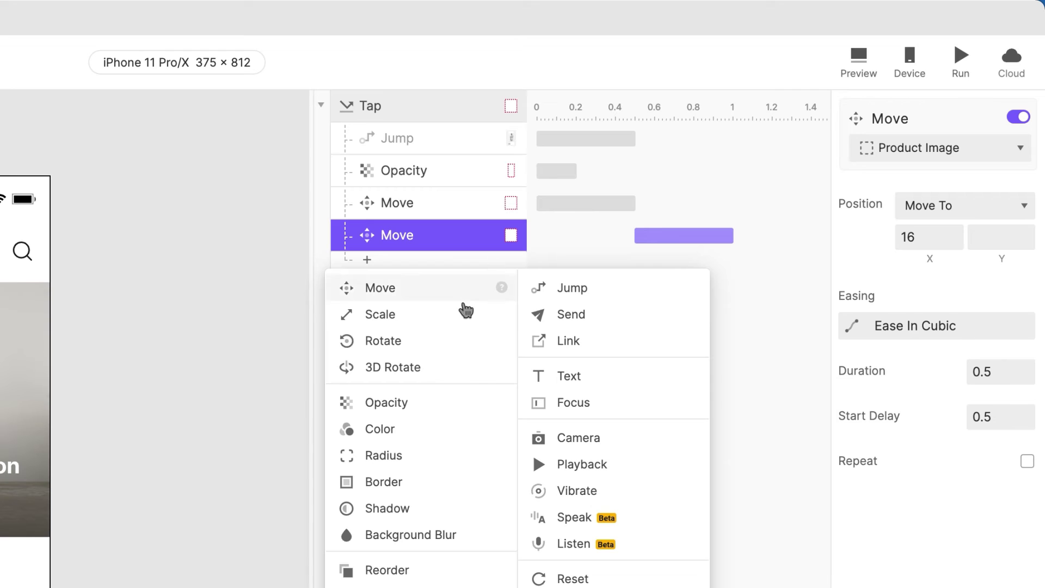
pyautogui.click(461, 314)
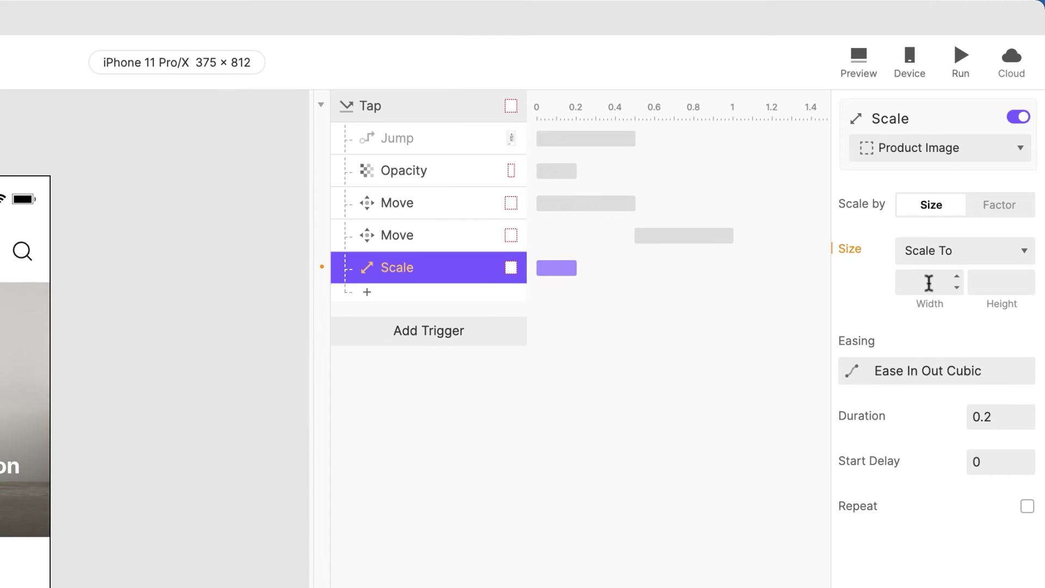
pyautogui.click(928, 282)
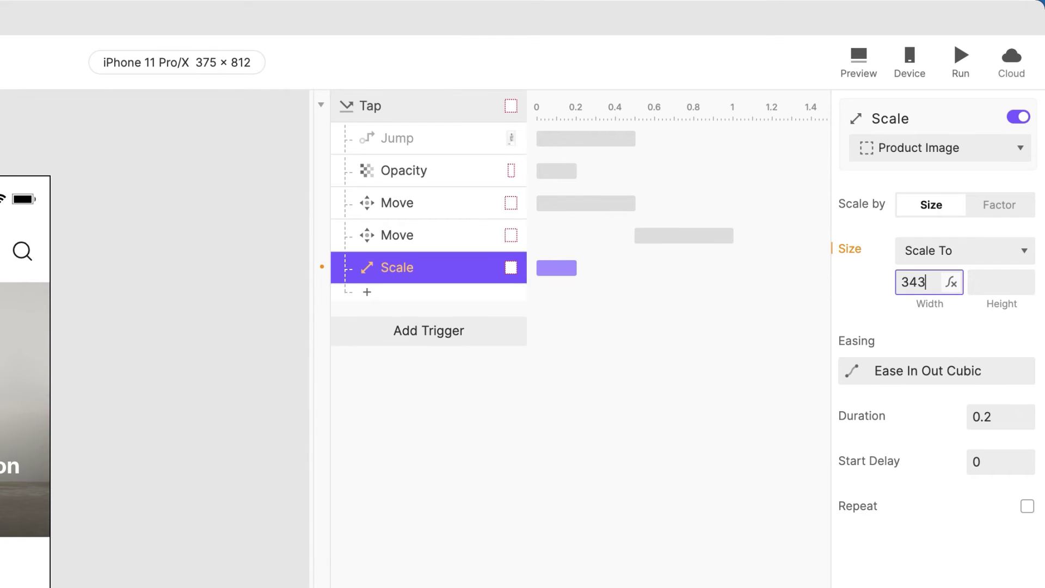
pyautogui.press('Tab')
pyautogui.write('4')
pyautogui.press('Return')
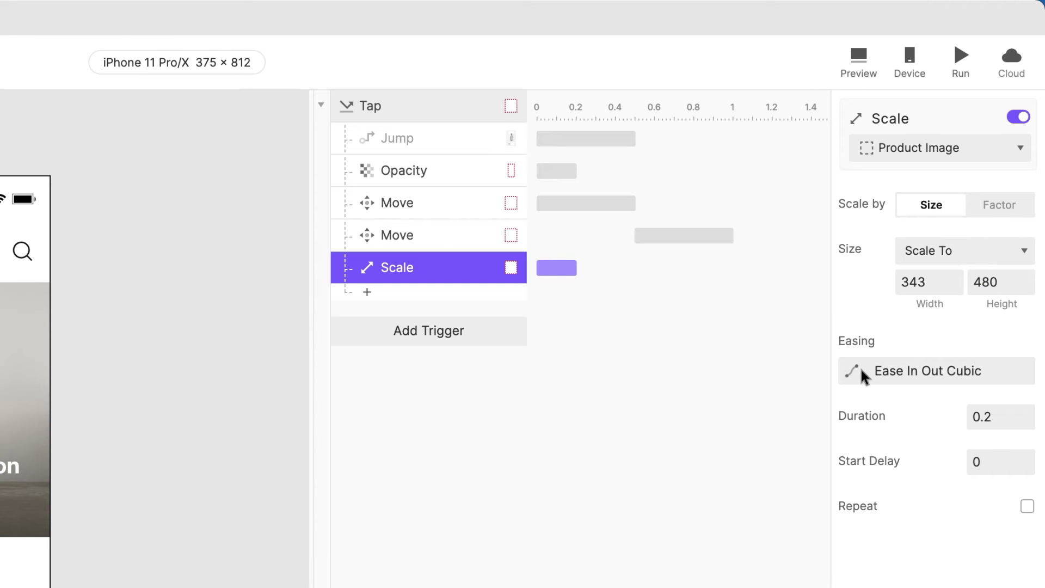
# - Give the scale Ease In Cubic, 0.5 s duration and 0.5 s delay, then preview by tapping the hoodie card
pyautogui.click(864, 376)
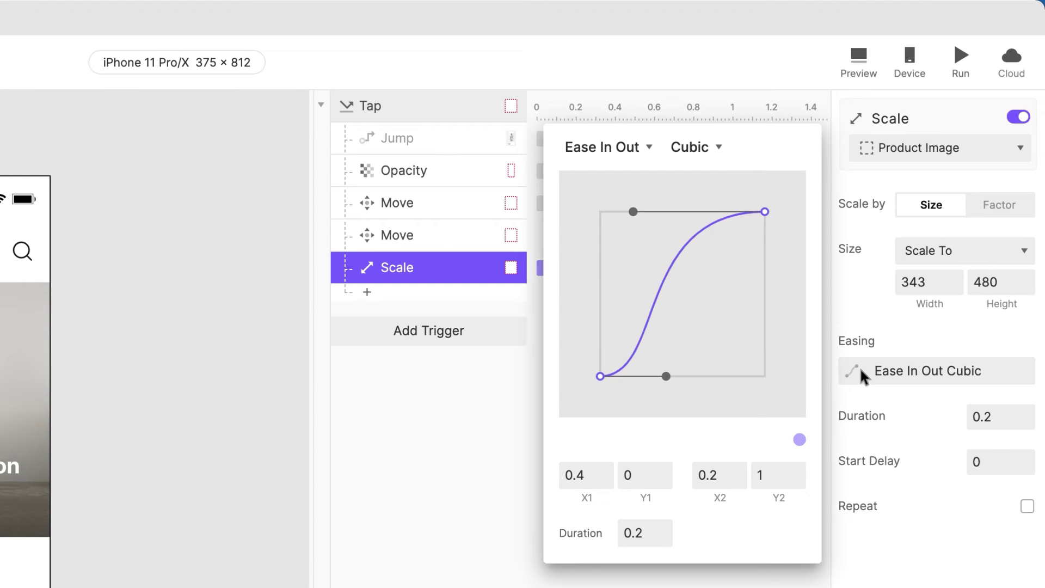
pyautogui.click(636, 152)
pyautogui.click(635, 103)
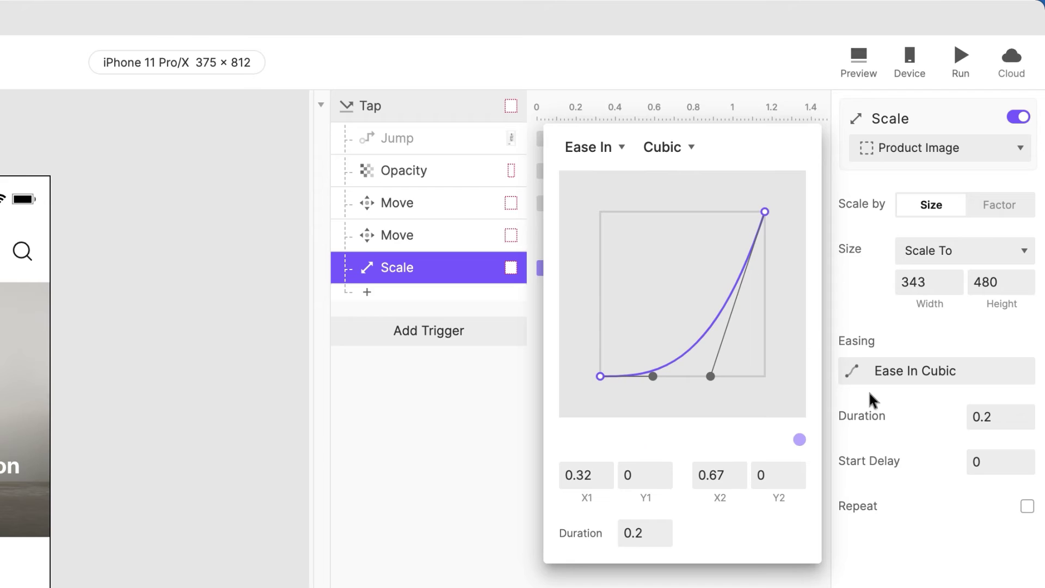
pyautogui.click(887, 404)
pyautogui.click(1000, 417)
pyautogui.write('0')
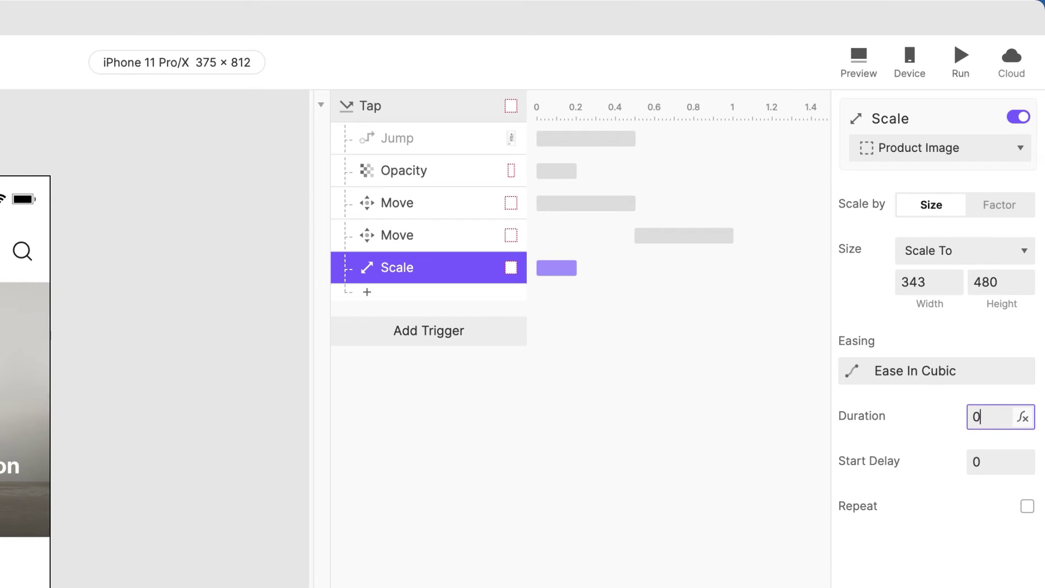
pyautogui.write('.5')
pyautogui.press('Return')
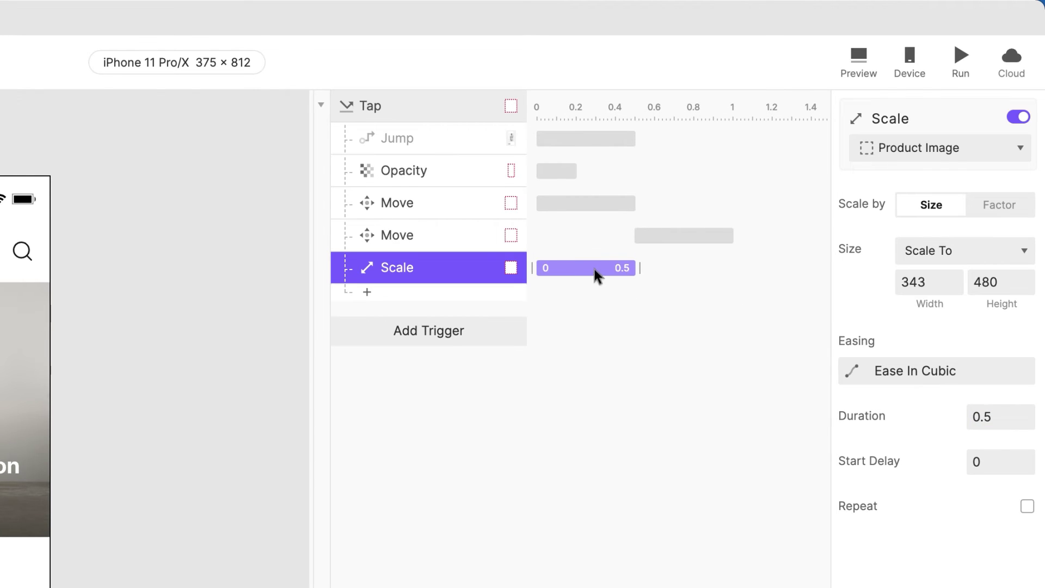
pyautogui.moveTo(595, 273); pyautogui.dragTo(698, 283)
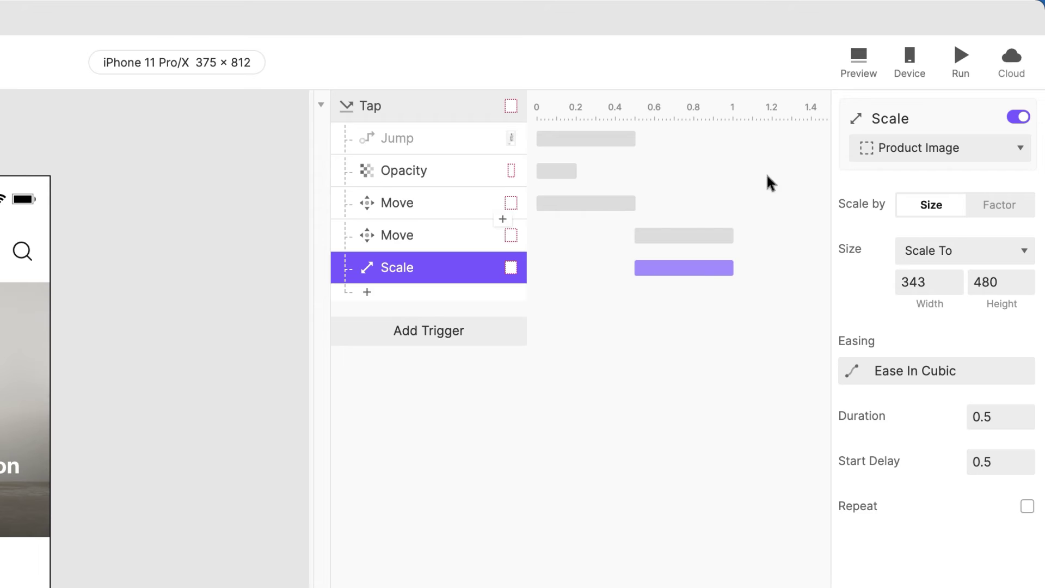
pyautogui.click(858, 54)
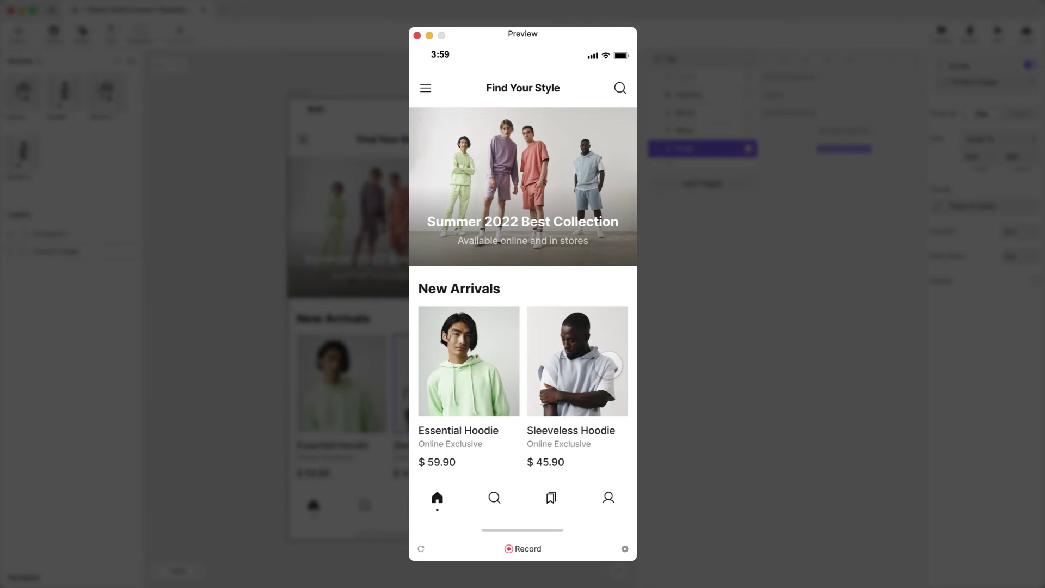
pyautogui.click(608, 365)
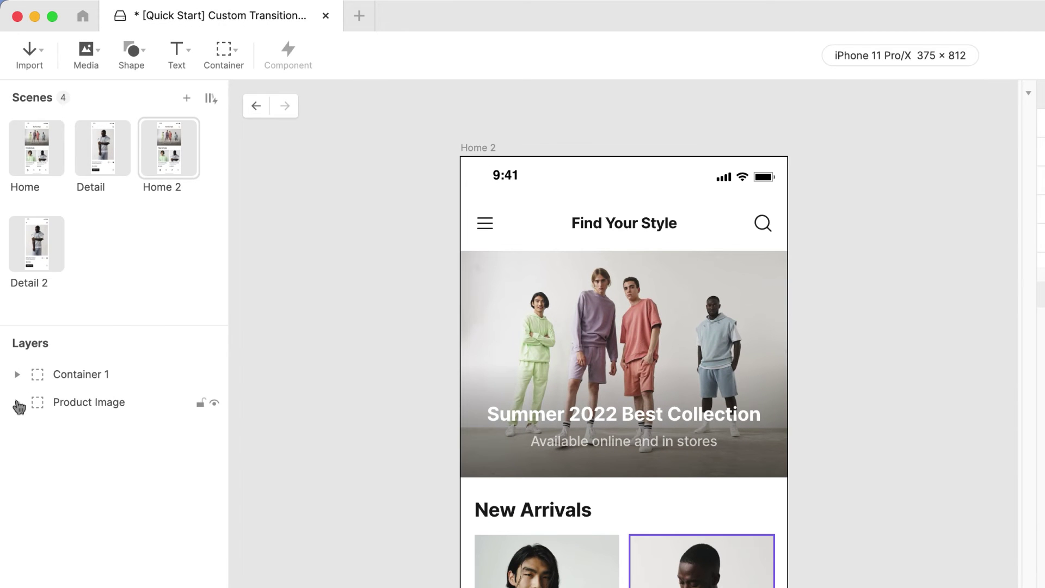
# - Select the img layer inside Product Image and add a Move response to position 0, 0
pyautogui.click(18, 402)
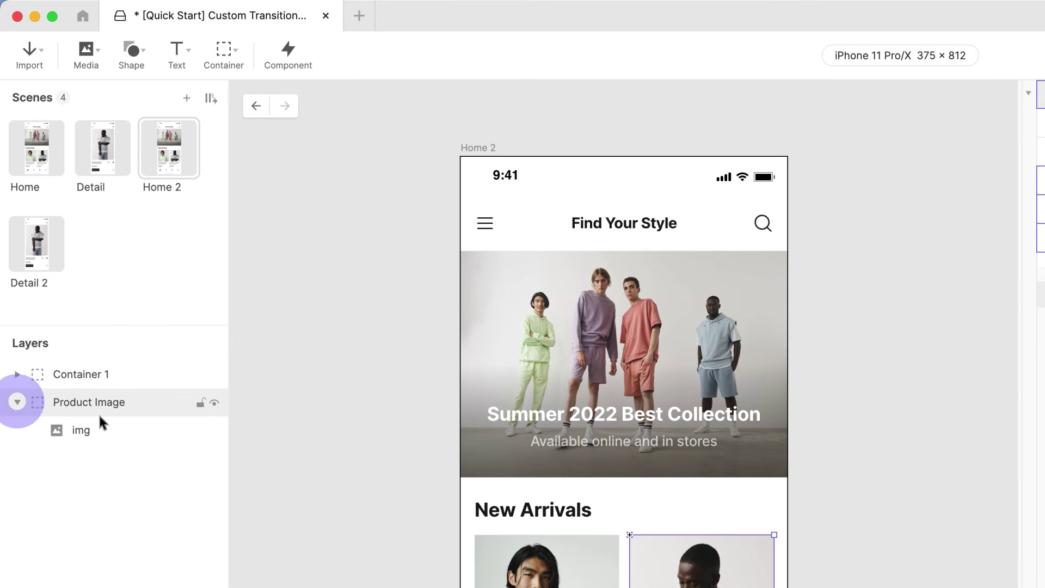
pyautogui.moveTo(135, 427); pyautogui.dragTo(234, 424)
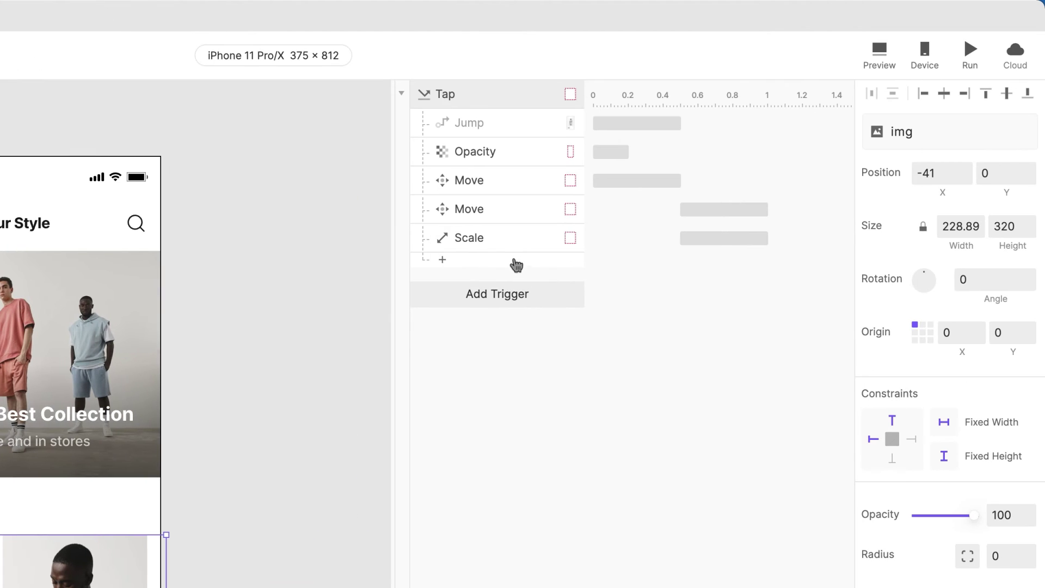
pyautogui.click(516, 265)
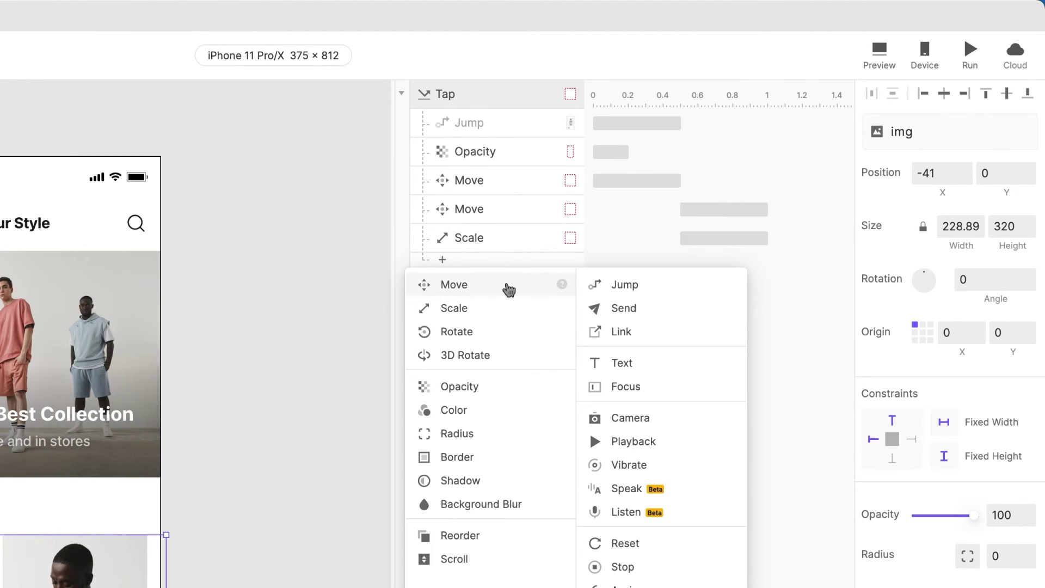
pyautogui.click(509, 287)
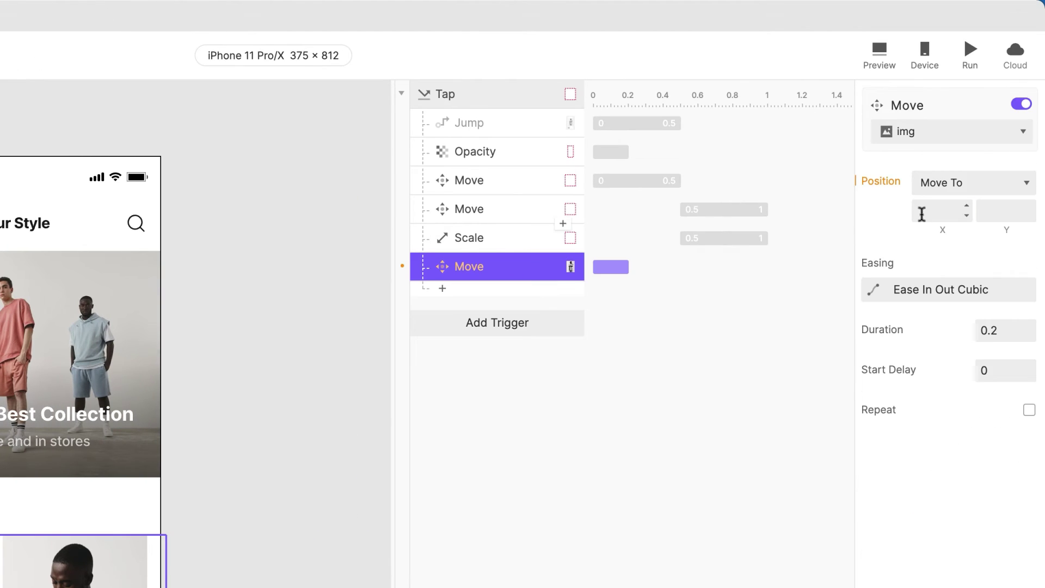
pyautogui.click(921, 213)
pyautogui.write('0')
pyautogui.press('Tab')
pyautogui.write('0')
pyautogui.press('Return')
# - Add a Scale response sizing the img layer to 343 × 480
pyautogui.click(561, 293)
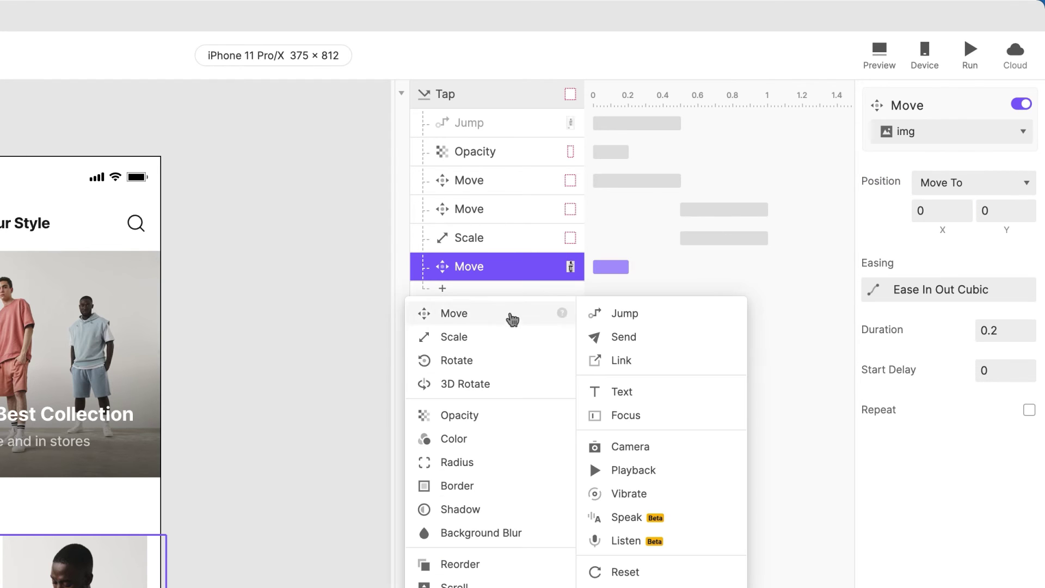
pyautogui.click(505, 339)
pyautogui.click(917, 251)
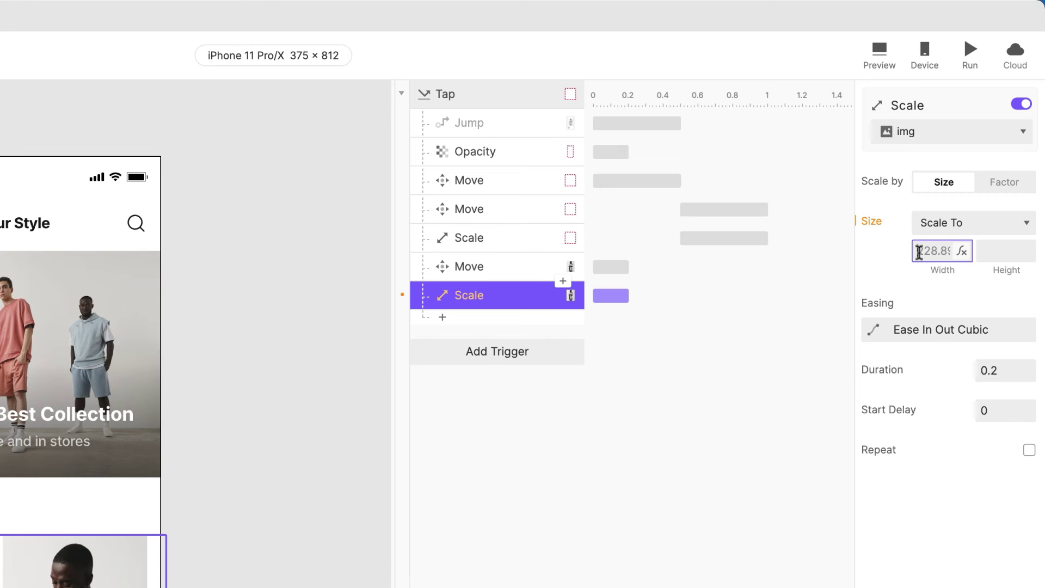
pyautogui.write('343')
pyautogui.press('Tab')
pyautogui.write('480')
pyautogui.press('Return')
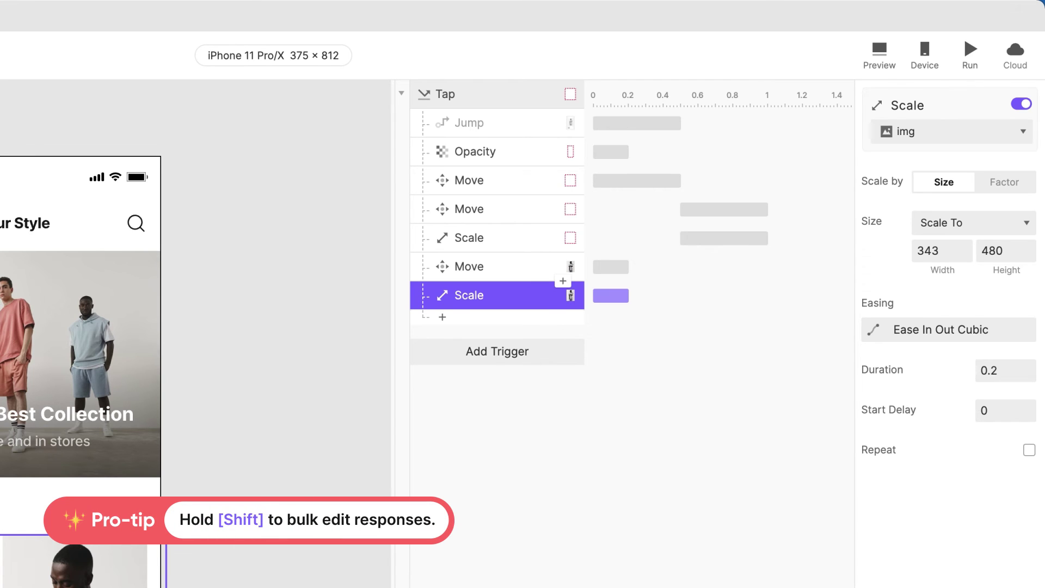
# - Set both new Move and Scale responses to Ease In, 0.5 s duration and 0.5 s delay
pyautogui.keyDown('shift'); pyautogui.click(479, 266); pyautogui.keyUp('shift')
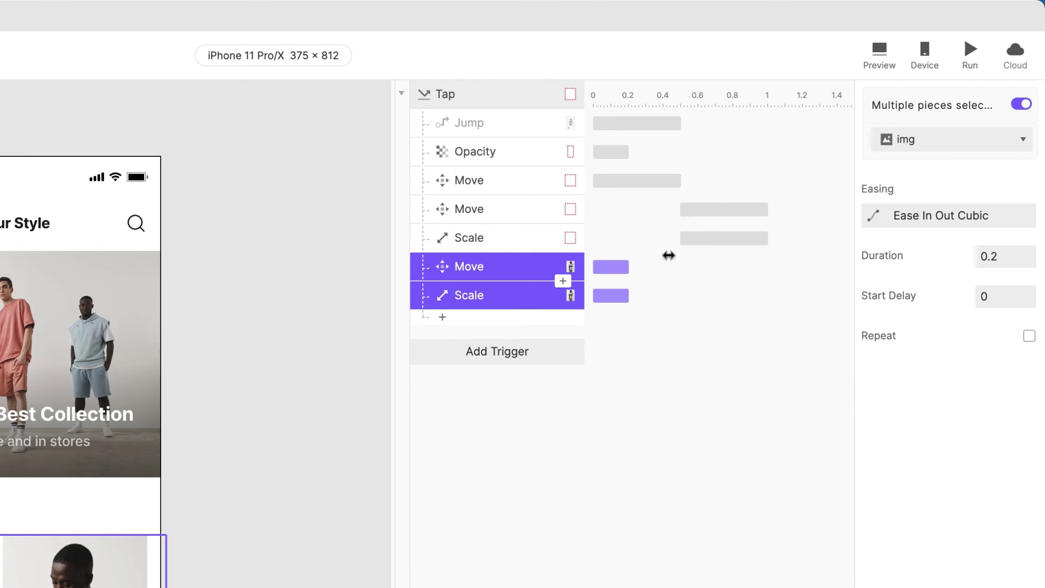
pyautogui.click(940, 216)
pyautogui.click(665, 127)
pyautogui.click(652, 87)
pyautogui.click(998, 256)
pyautogui.press('BackSpace')
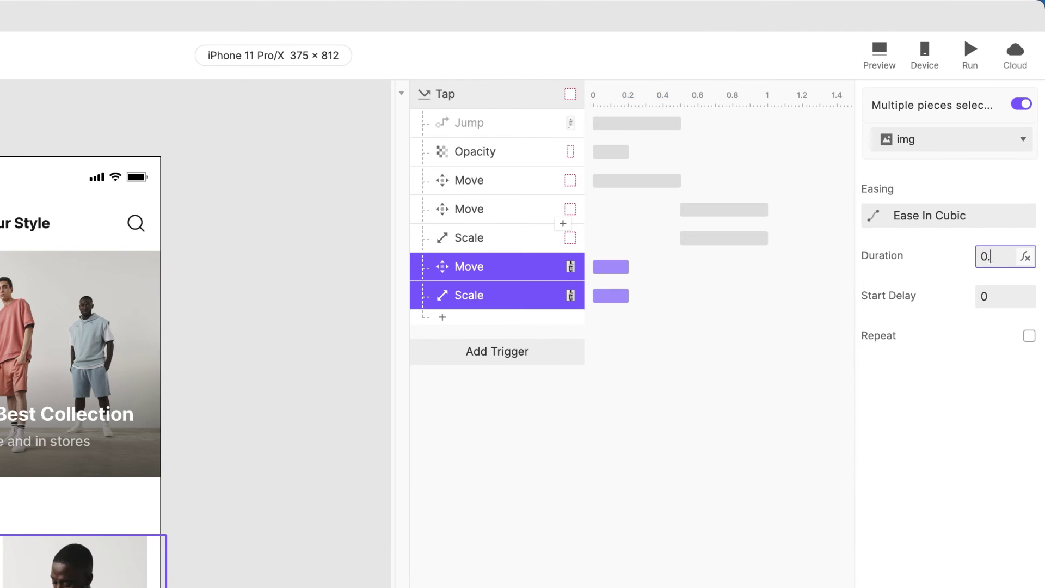
pyautogui.write('5')
pyautogui.press('Tab')
pyautogui.write('0.5')
pyautogui.press('Return')
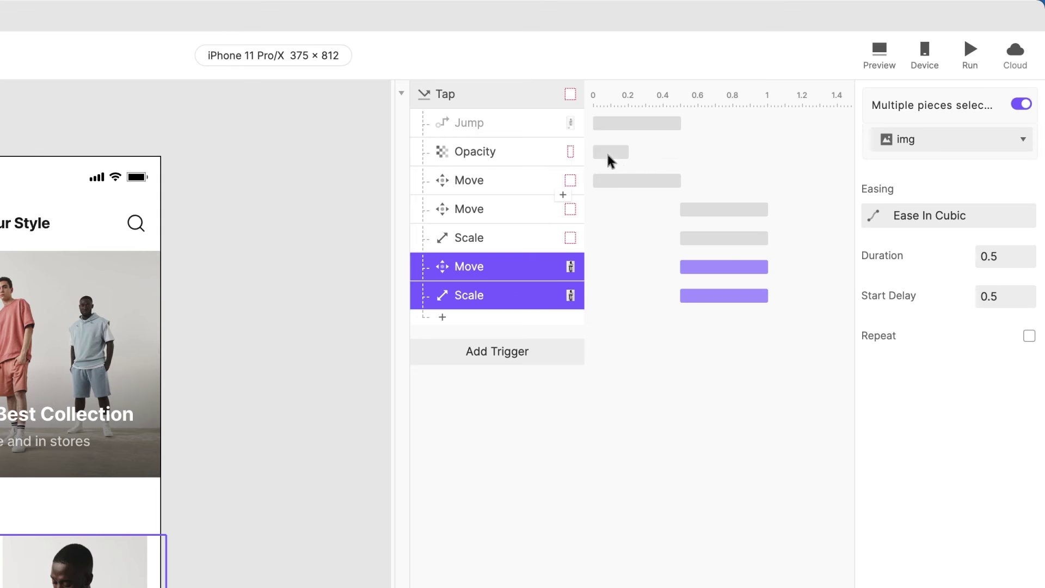
pyautogui.click(547, 131)
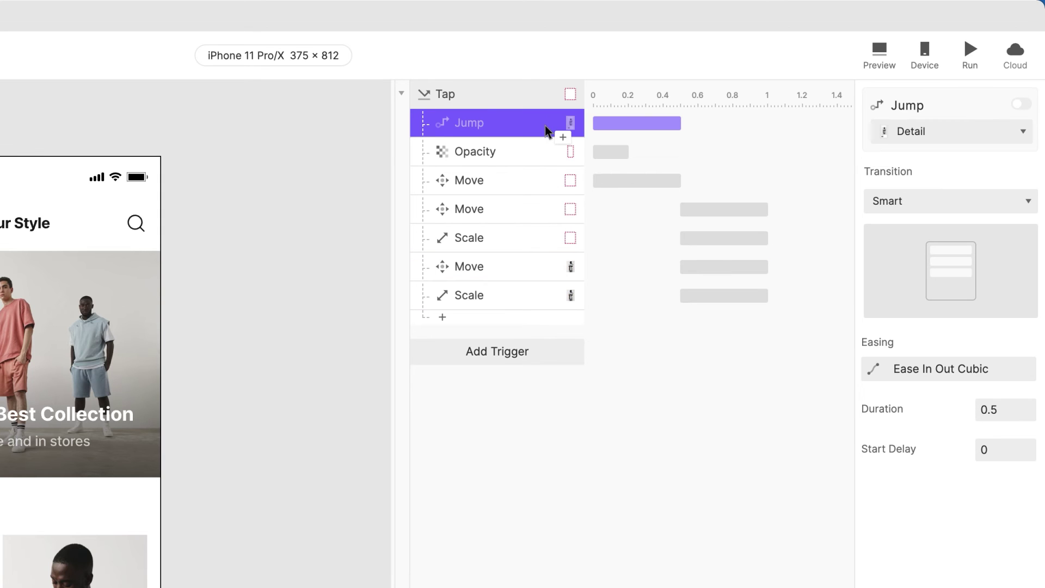
# - Re-enable the Jump response, targeting Detail 2 with an Instant transition after a 1 s delay
pyautogui.click(1023, 106)
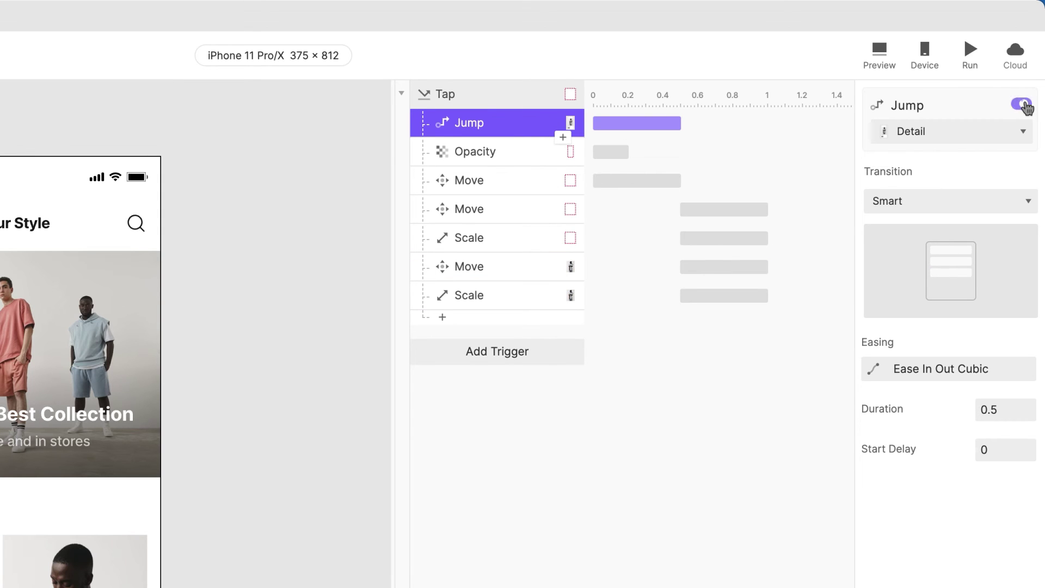
pyautogui.click(974, 133)
pyautogui.click(952, 324)
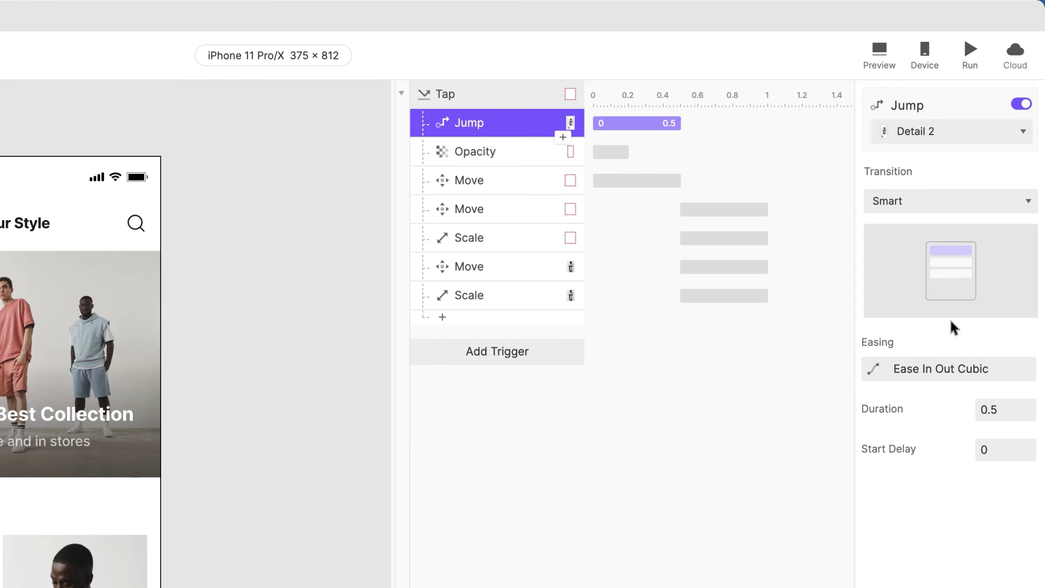
pyautogui.click(945, 201)
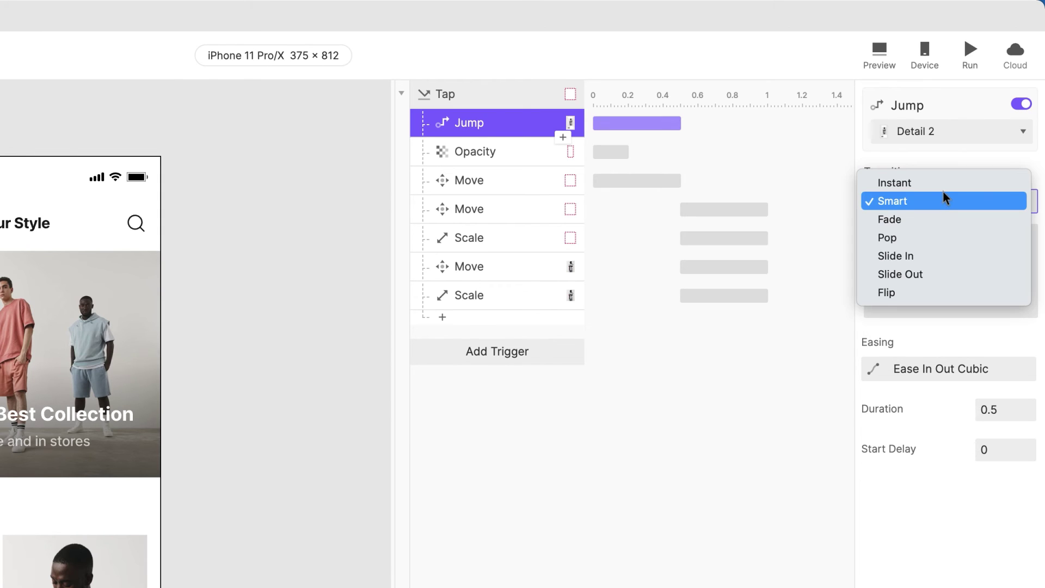
pyautogui.click(944, 185)
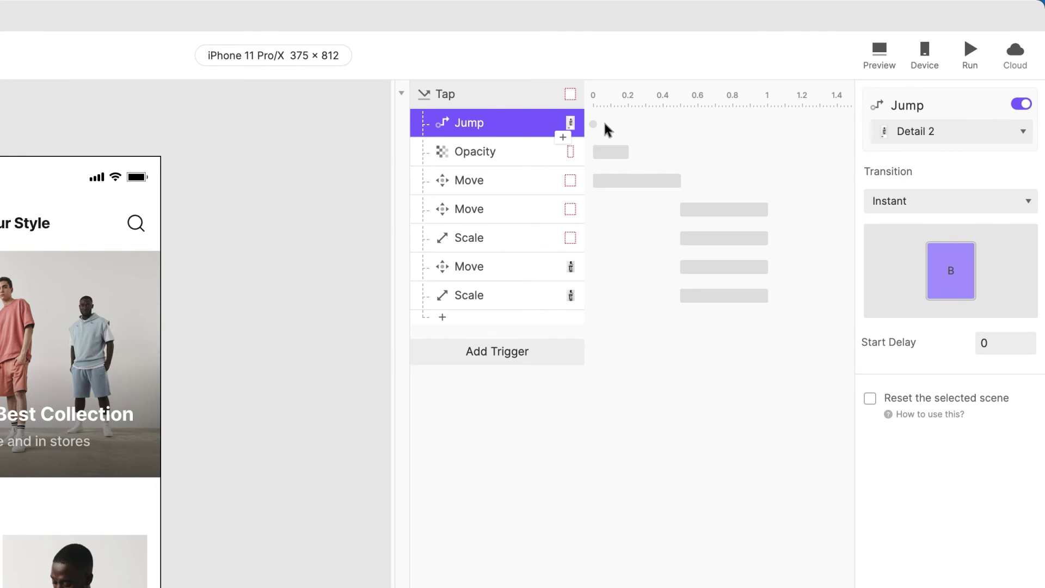
pyautogui.moveTo(594, 126); pyautogui.dragTo(777, 135)
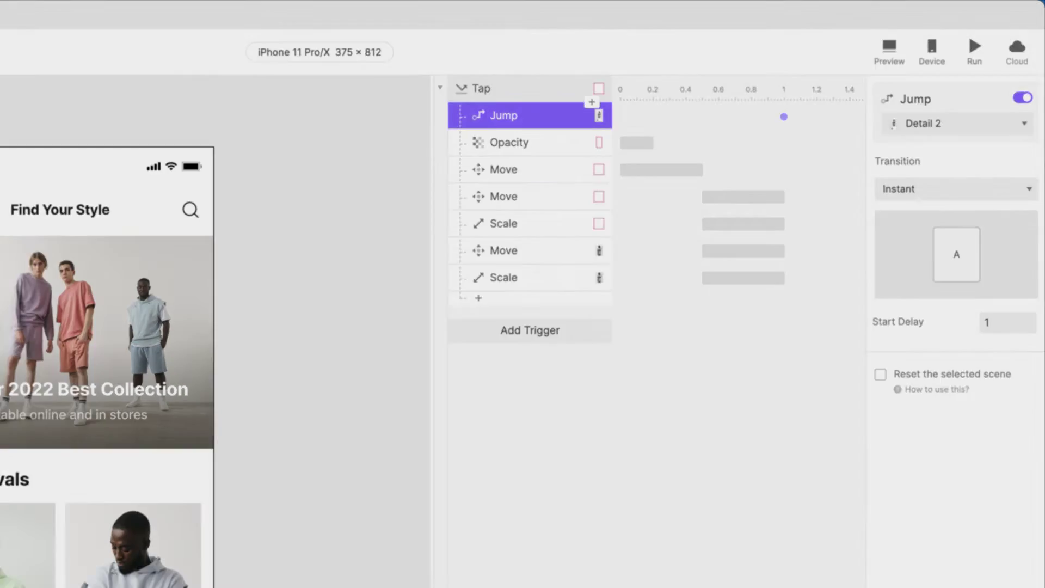
# - Preview the prototype and tap the hoodie card to check it jumps to the detail screen
pyautogui.click(889, 50)
pyautogui.click(375, 577)
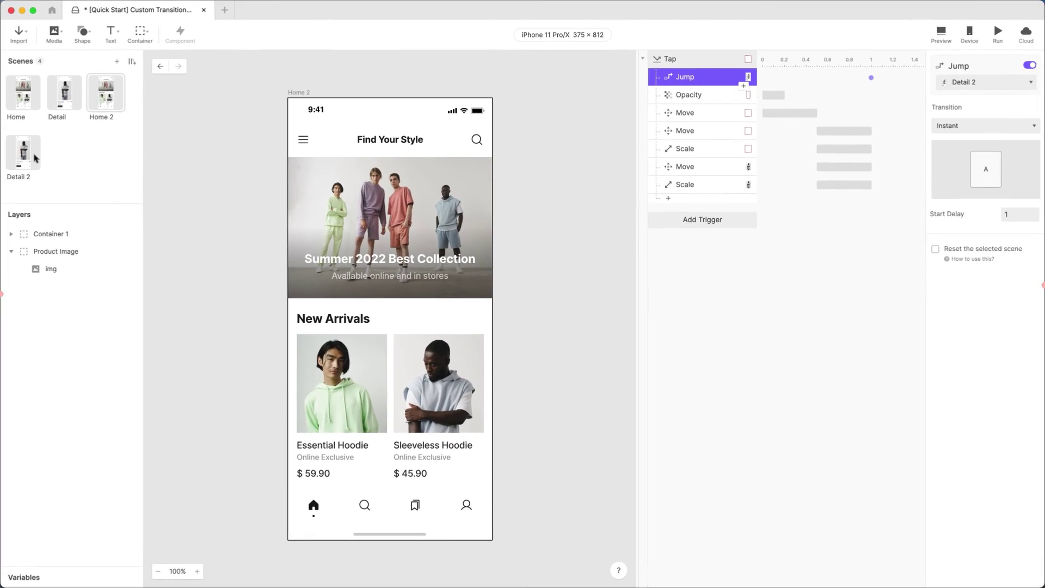
# - On Detail 2, select every layer except Product Image and set their opacity to 0
pyautogui.click(353, 185)
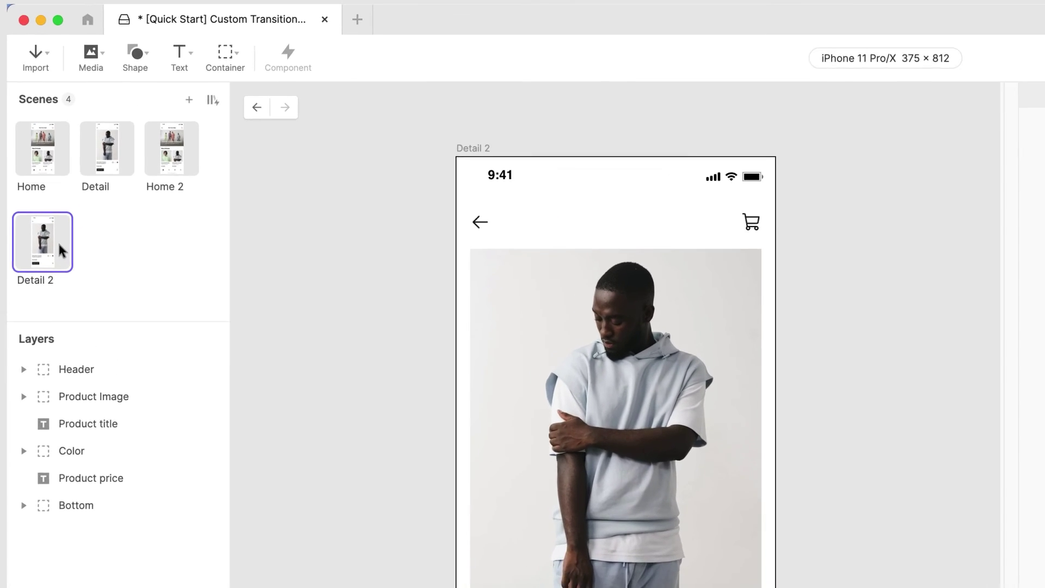
pyautogui.click(120, 369)
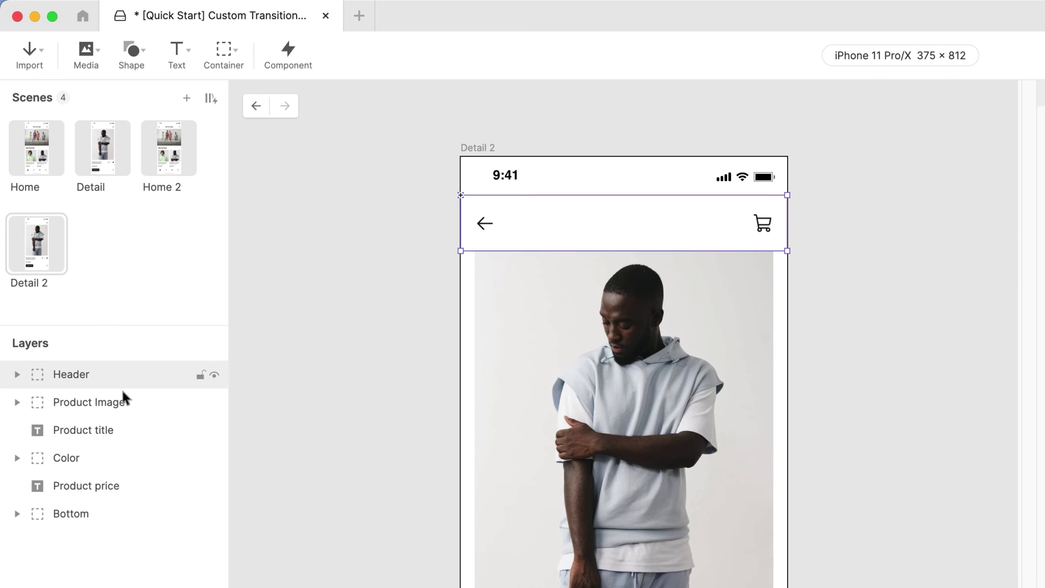
pyautogui.keyDown('shift'); pyautogui.click(135, 506); pyautogui.keyUp('shift')
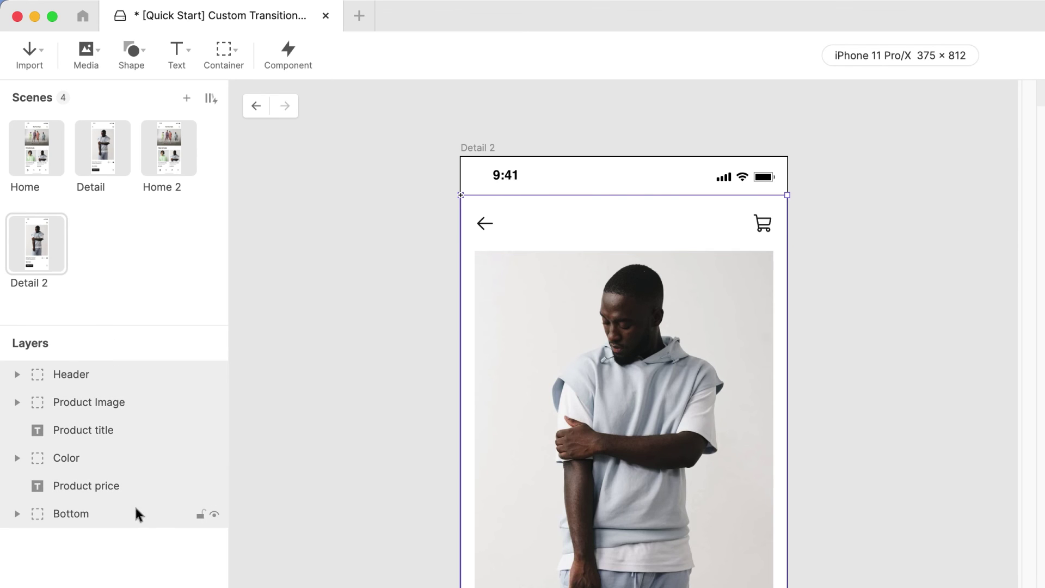
pyautogui.keyDown('super'); pyautogui.click(149, 409); pyautogui.keyUp('super')
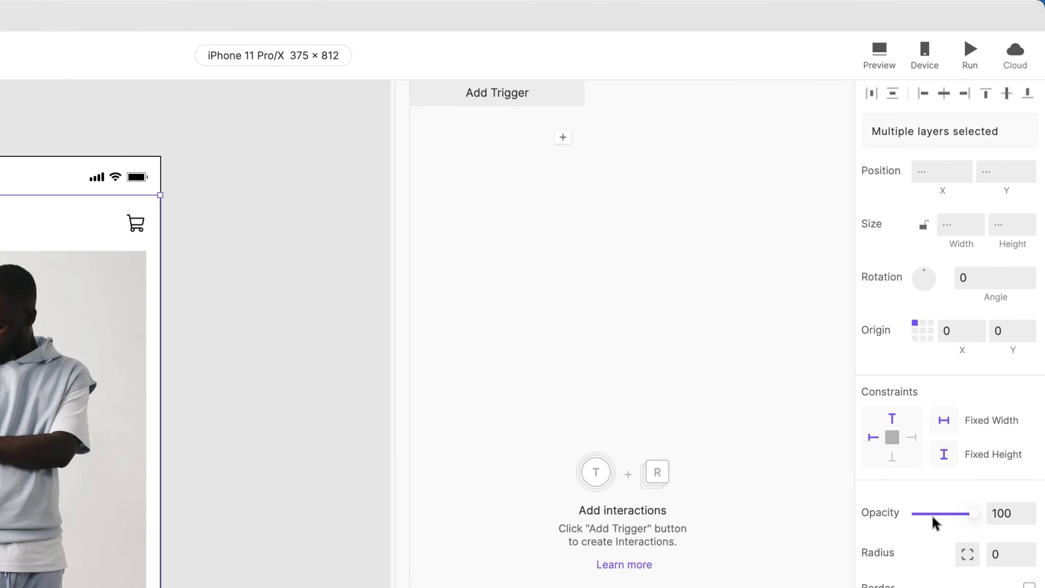
pyautogui.click(920, 514)
pyautogui.moveTo(919, 517); pyautogui.dragTo(898, 514)
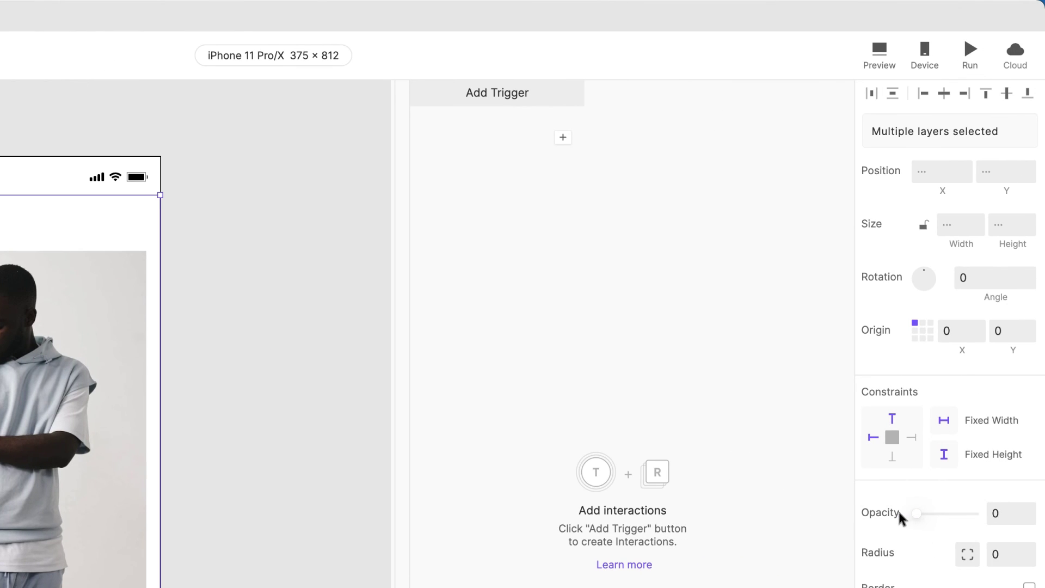
# - Add a Start trigger with an Opacity response fading Header to 100
pyautogui.click(516, 96)
pyautogui.click(601, 190)
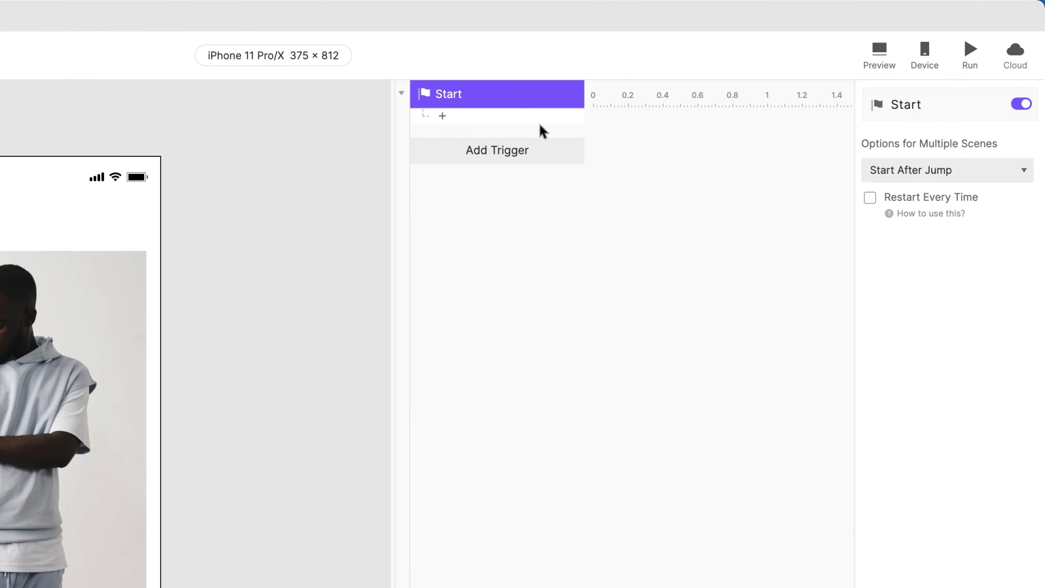
pyautogui.click(532, 118)
pyautogui.click(532, 247)
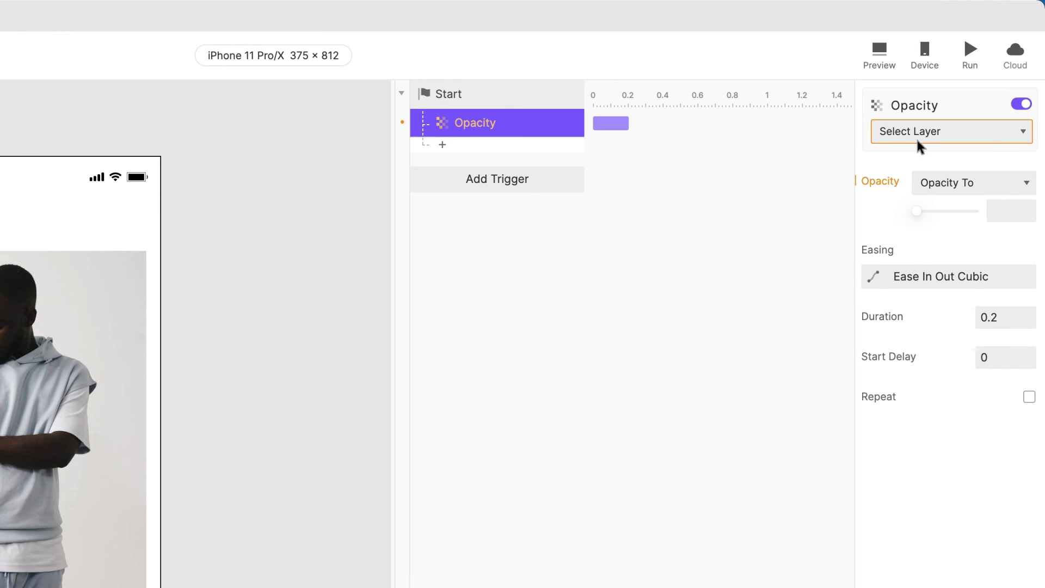
pyautogui.click(919, 136)
pyautogui.click(941, 198)
pyautogui.moveTo(914, 211); pyautogui.dragTo(980, 223)
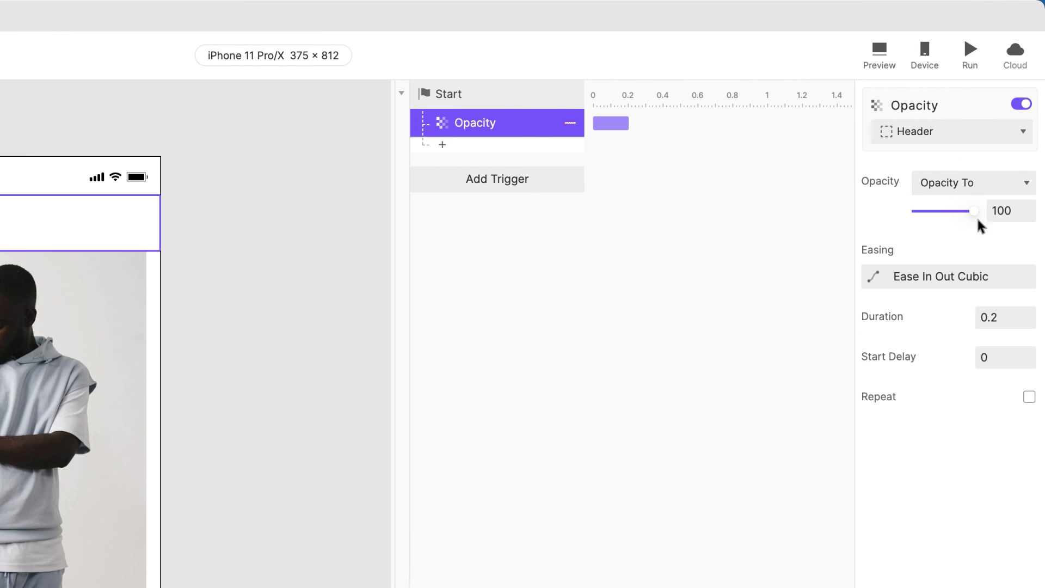
# - Add Product title, Color, Product price and Bottom as targets of the same fade
pyautogui.click(972, 135)
pyautogui.click(954, 344)
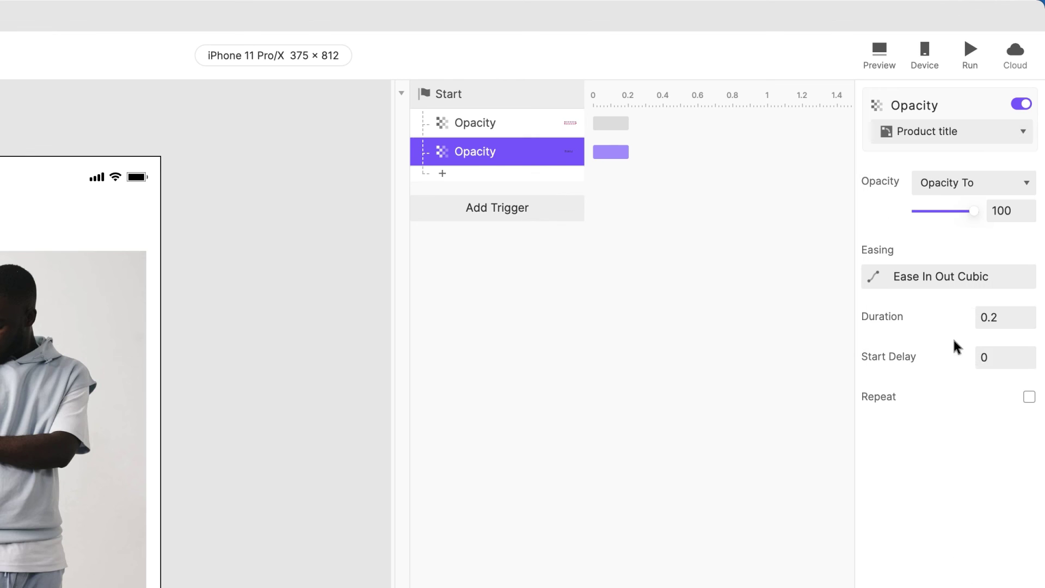
pyautogui.click(963, 142)
pyautogui.click(954, 365)
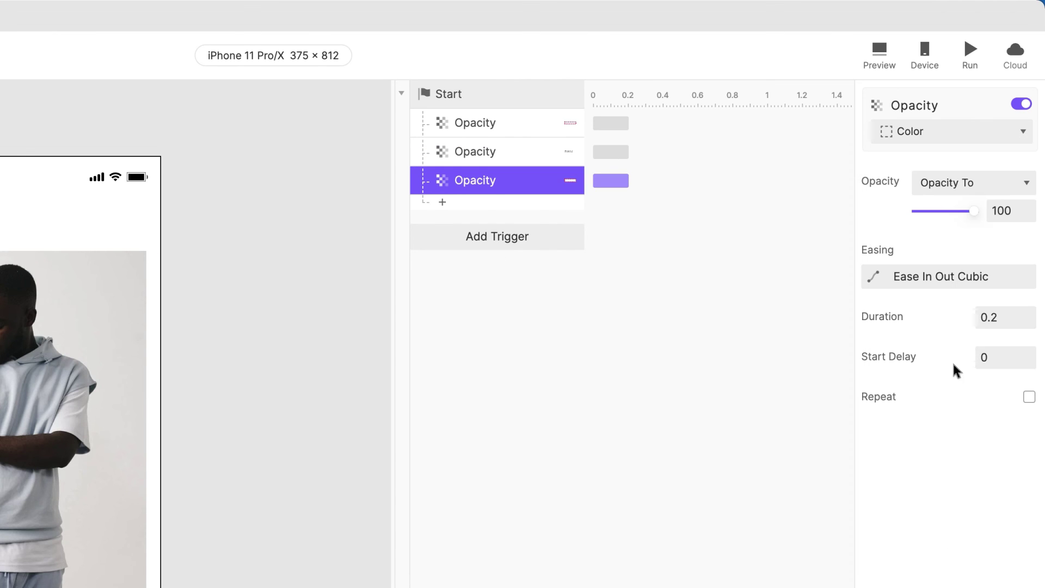
pyautogui.click(953, 133)
pyautogui.click(955, 470)
pyautogui.click(970, 131)
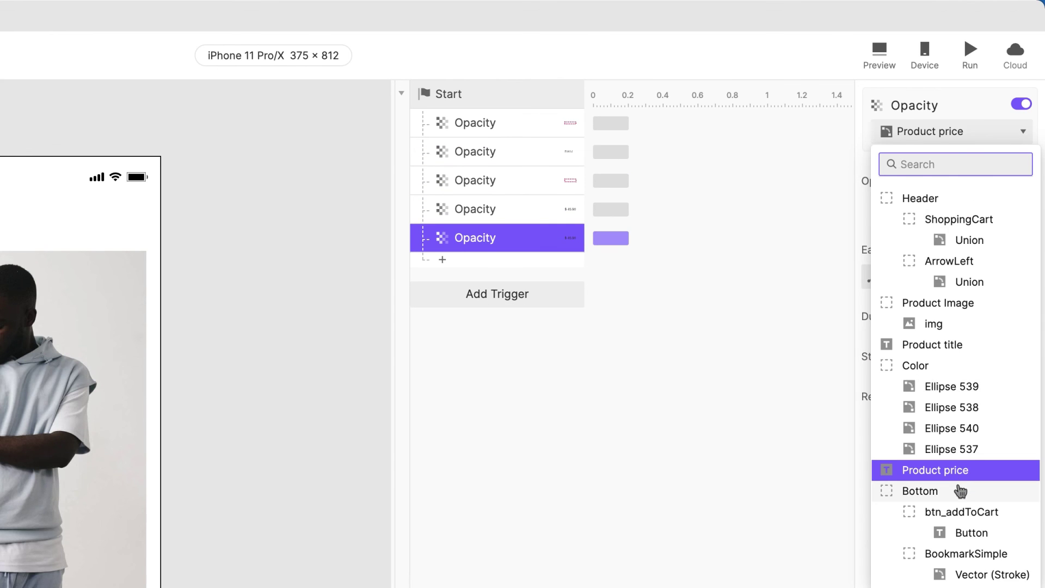
pyautogui.click(958, 490)
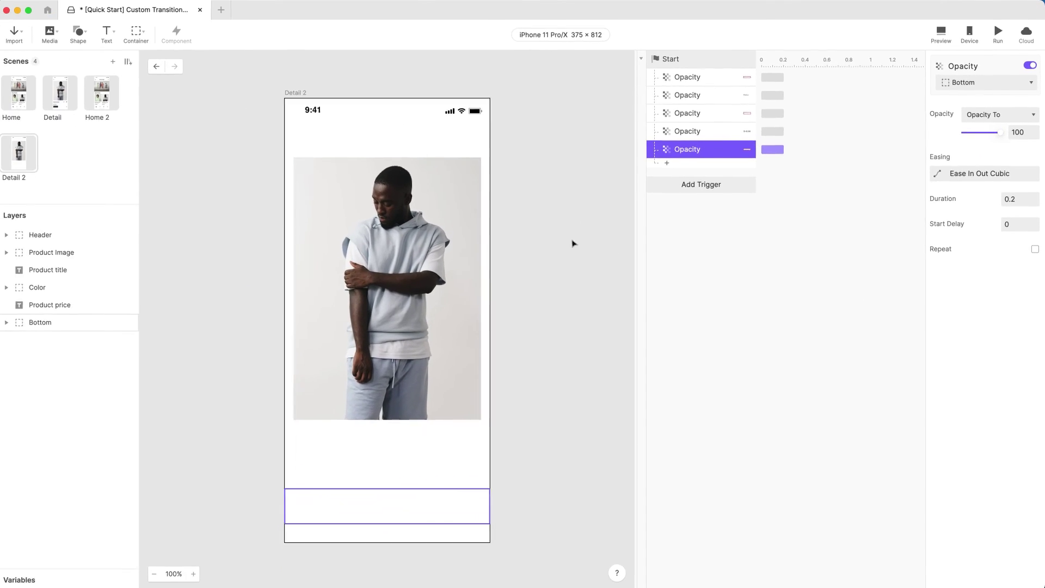
# - Preview from the Home 2 scene and tap the hoodie to play the transition into Detail 2
pyautogui.click(100, 91)
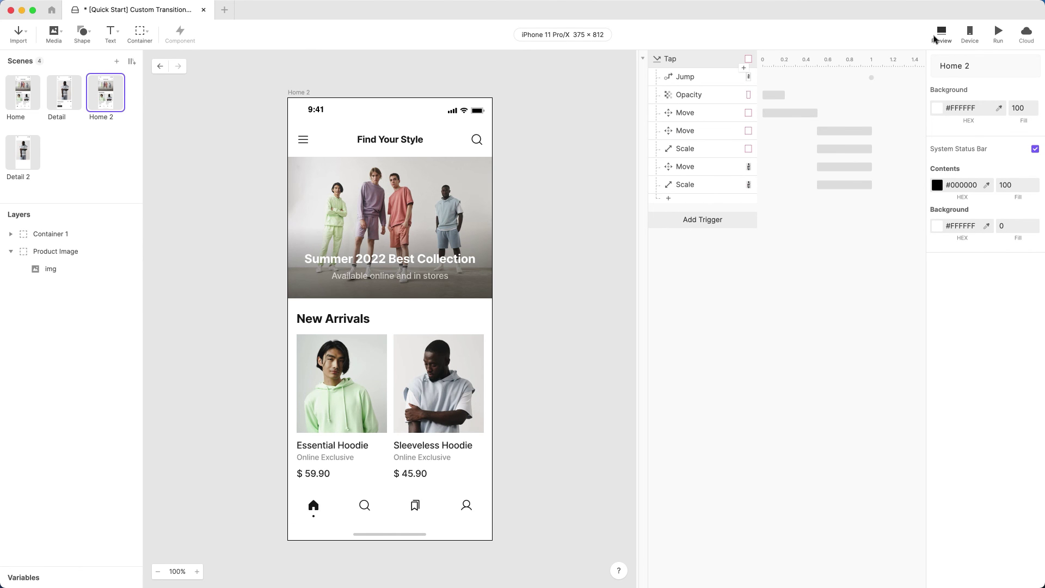
pyautogui.click(935, 37)
pyautogui.click(582, 374)
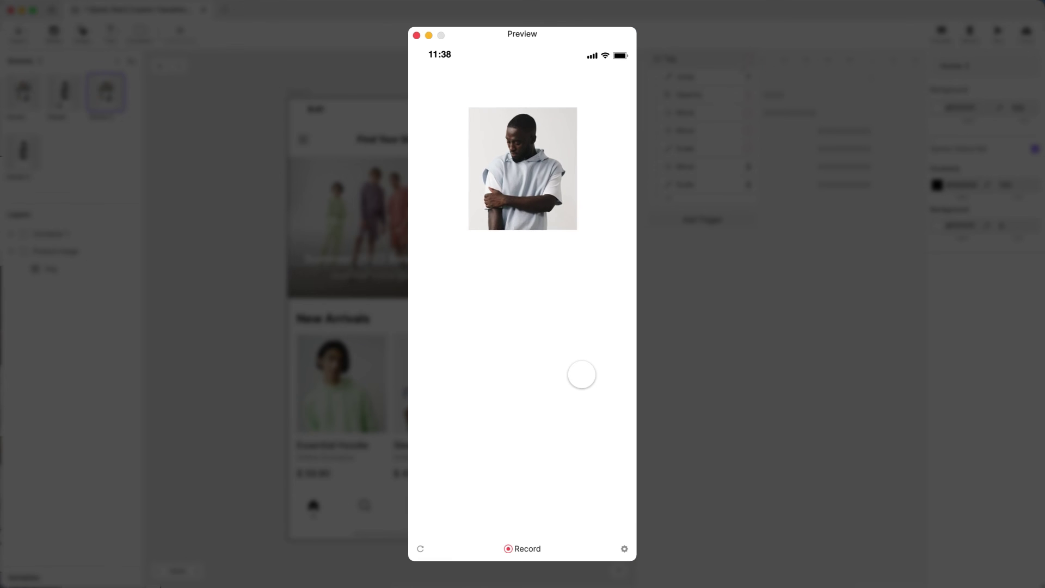